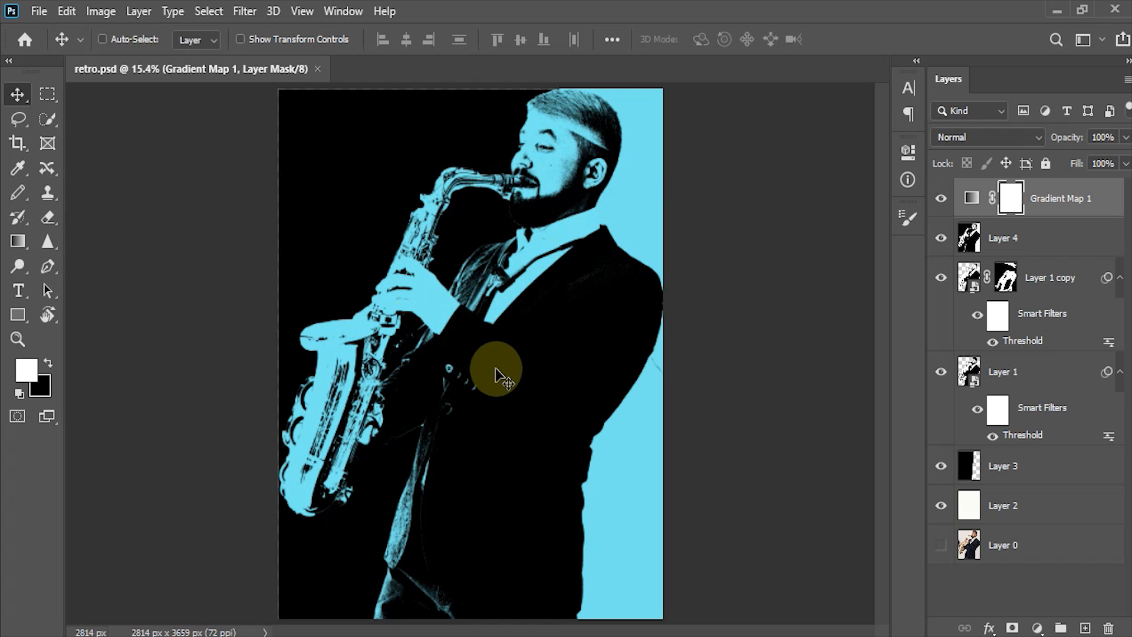
Compare the original photo on Layer 0 with the finished effect by isolating that layer and restoring the others.
{"action": "left_click", "coordinate": [941, 547]}
{"action": "left_click", "coordinate": [941, 548], "text": "alt"}
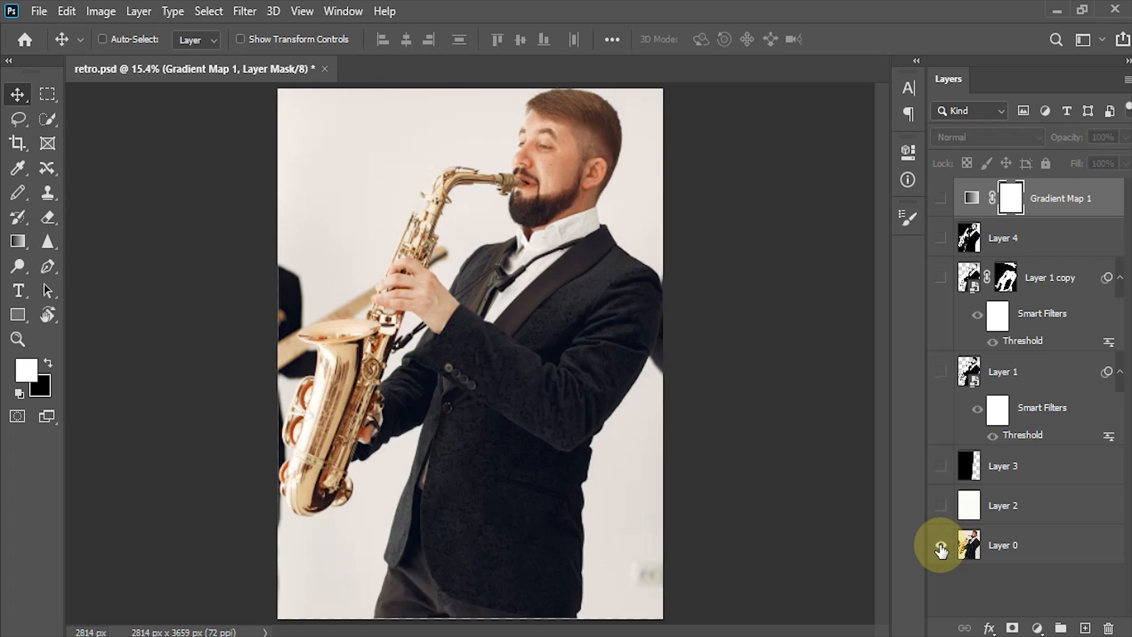
{"action": "left_click", "coordinate": [941, 548], "text": "alt"}
{"action": "left_click", "coordinate": [941, 548]}
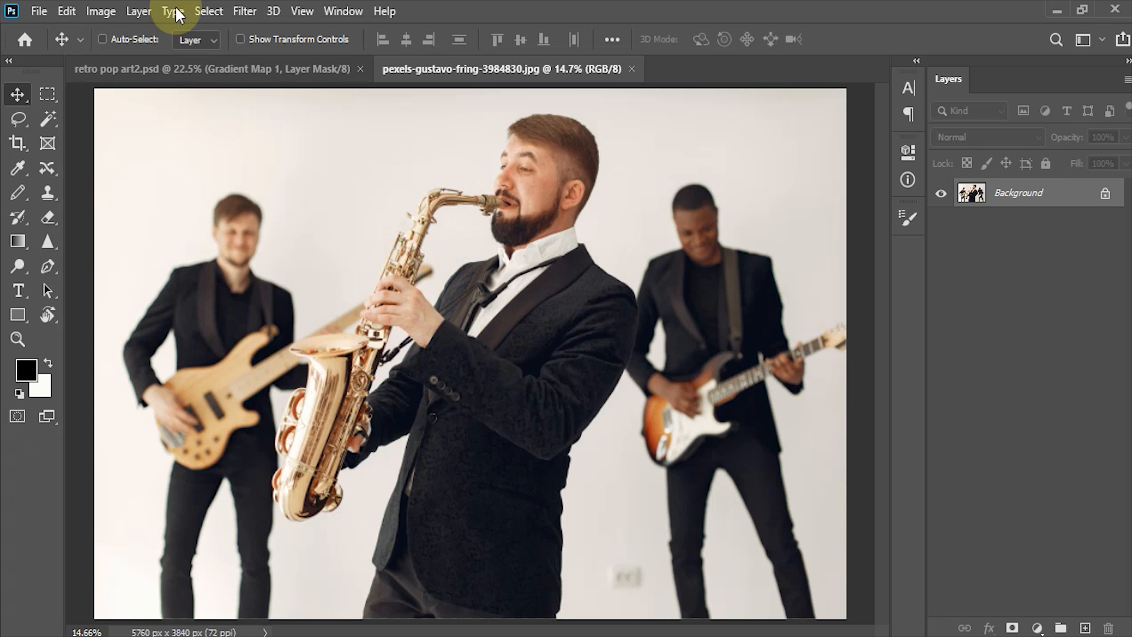
Select the photo's subject automatically, then subtract the two guitarists from the selection with the Quick Selection tool.
{"action": "left_click", "coordinate": [214, 13]}
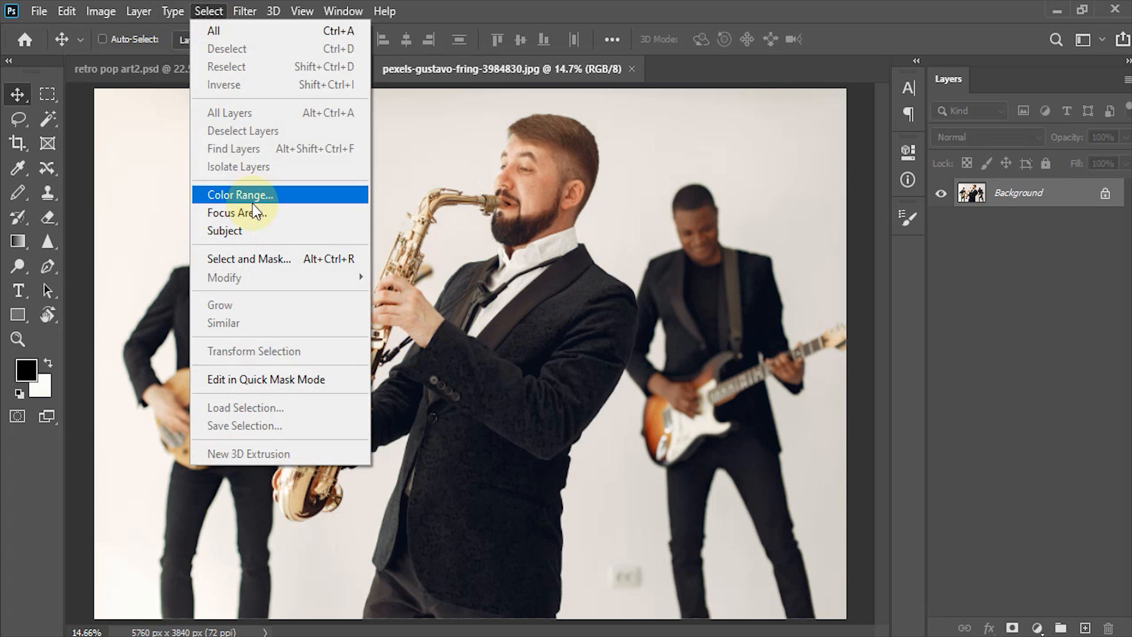
{"action": "left_click", "coordinate": [248, 231]}
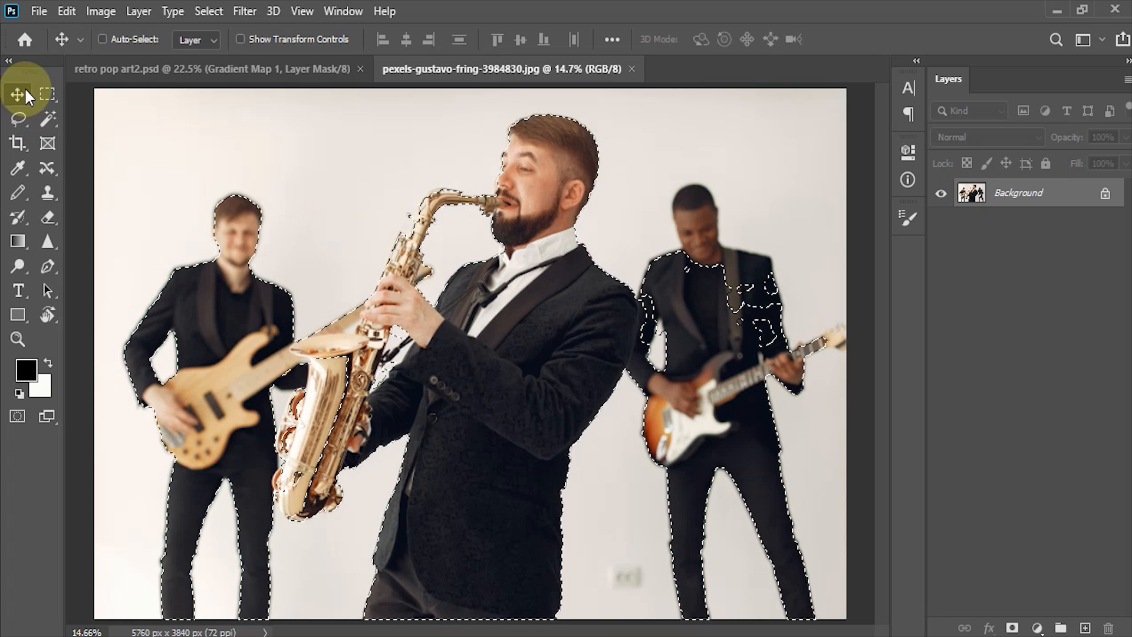
{"action": "right_click", "coordinate": [48, 118]}
{"action": "left_click", "coordinate": [118, 137]}
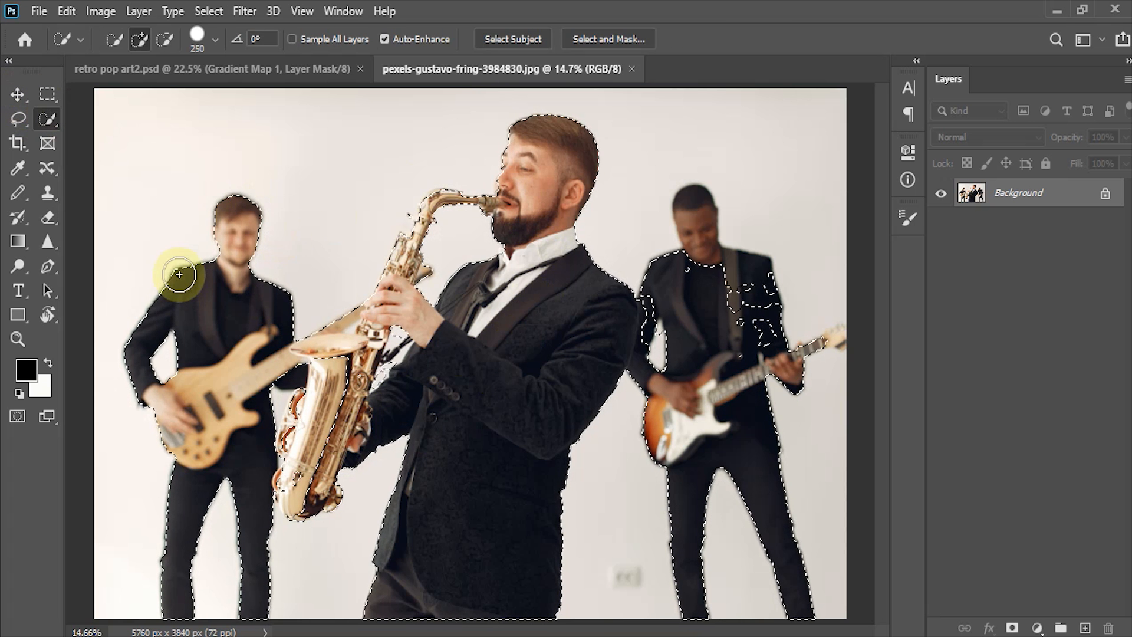
{"action": "mouse_move", "coordinate": [179, 274]}
{"action": "left_mouse_down"}
{"action": "mouse_move", "coordinate": [223, 292]}
{"action": "mouse_move", "coordinate": [223, 234]}
{"action": "left_mouse_up"}
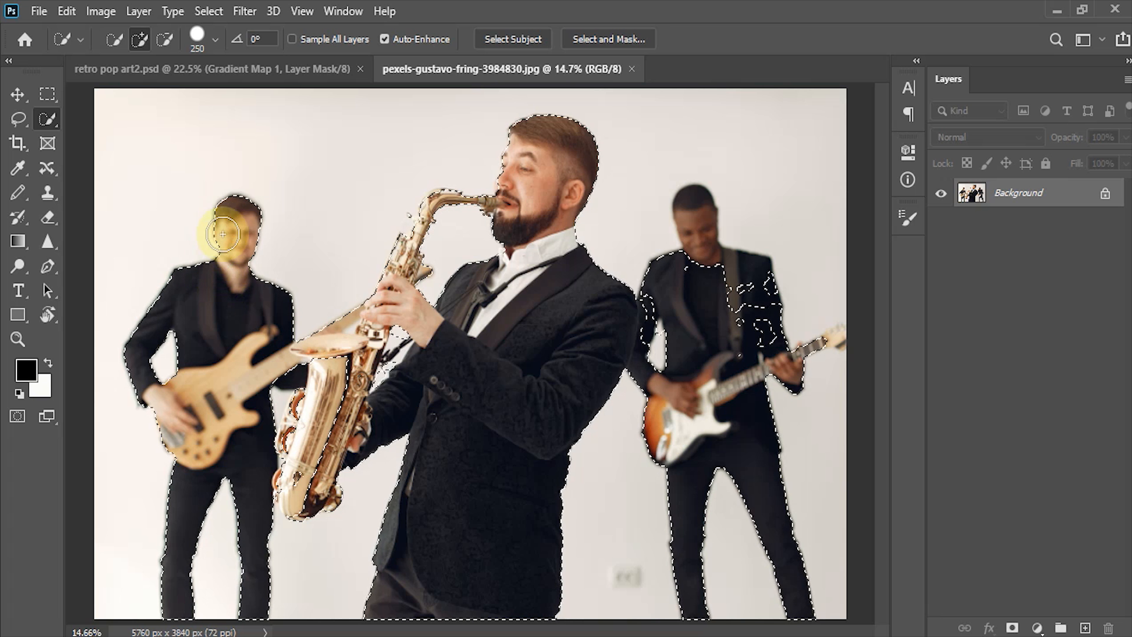
{"action": "key", "text": "alt"}
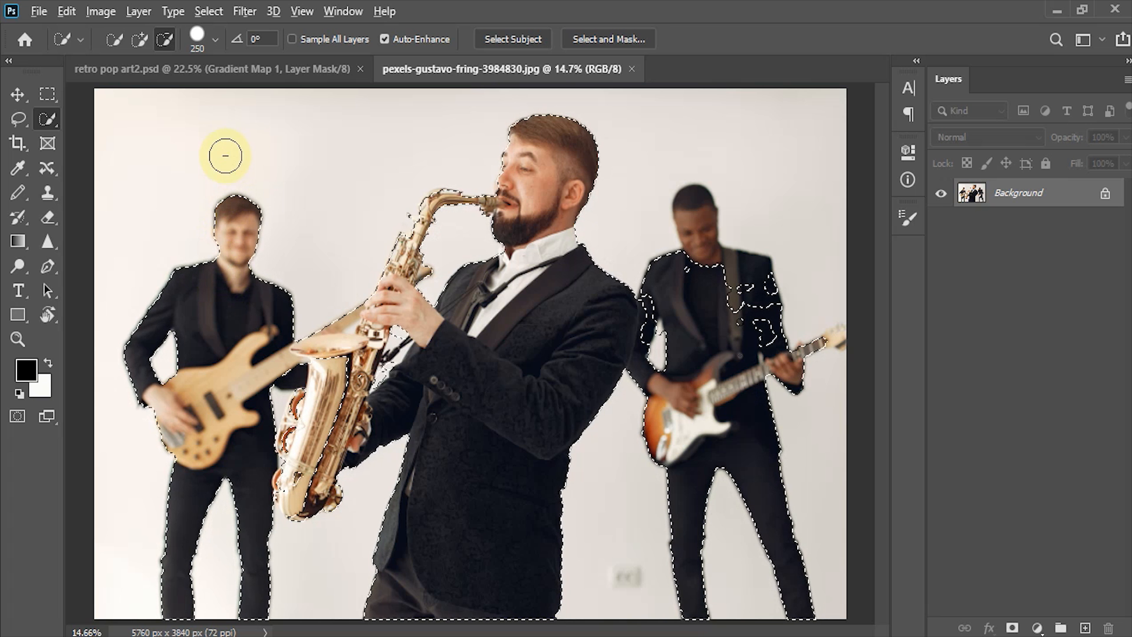
{"action": "mouse_move", "coordinate": [225, 155]}
{"action": "left_mouse_down"}
{"action": "mouse_move", "coordinate": [271, 219]}
{"action": "mouse_move", "coordinate": [163, 444]}
{"action": "mouse_move", "coordinate": [193, 509]}
{"action": "mouse_move", "coordinate": [184, 590]}
{"action": "mouse_move", "coordinate": [238, 506]}
{"action": "mouse_move", "coordinate": [274, 584]}
{"action": "mouse_move", "coordinate": [224, 376]}
{"action": "mouse_move", "coordinate": [263, 367]}
{"action": "mouse_move", "coordinate": [263, 398]}
{"action": "mouse_move", "coordinate": [415, 168]}
{"action": "mouse_move", "coordinate": [676, 142]}
{"action": "mouse_move", "coordinate": [766, 408]}
{"action": "mouse_move", "coordinate": [734, 600]}
{"action": "mouse_move", "coordinate": [666, 312]}
{"action": "left_mouse_up"}
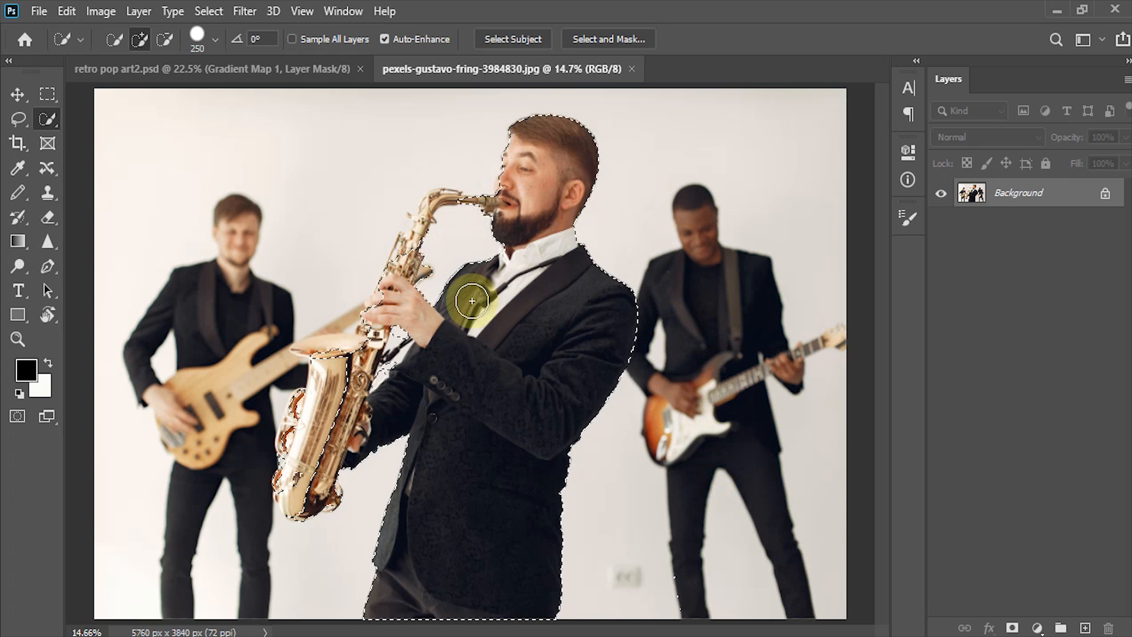
Add the missing parts of the saxophone's bell and body to the selection using a 150-pixel brush.
{"action": "scroll", "coordinate": [347, 380], "scroll_direction": "up", "scroll_amount": 3}
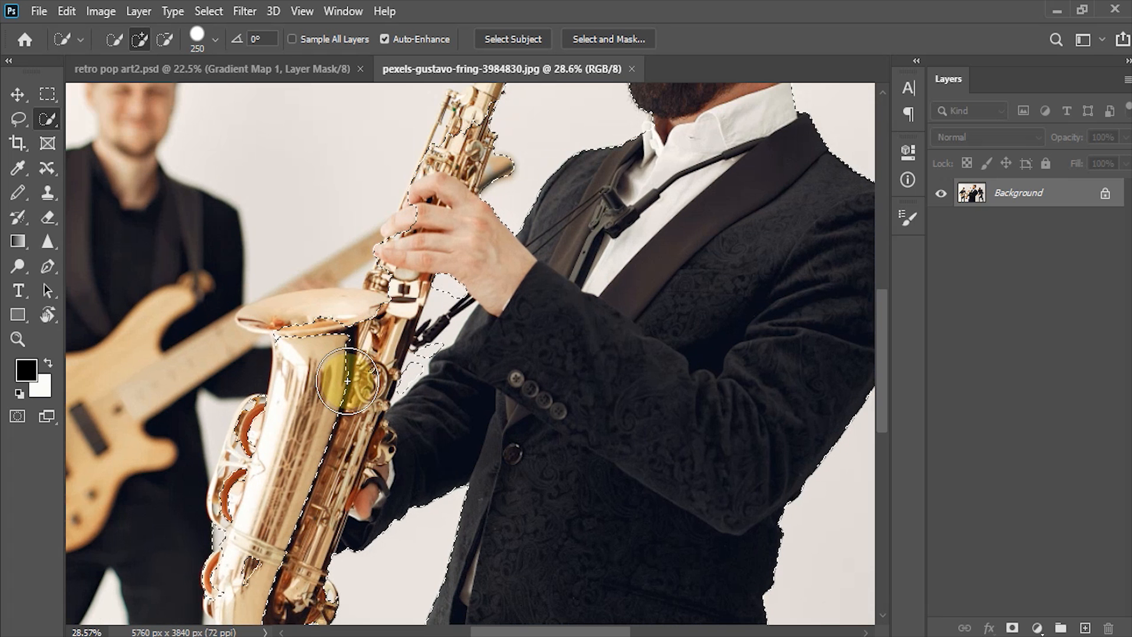
{"action": "key", "text": "bracketleft"}
{"action": "key", "text": "bracketleft"}
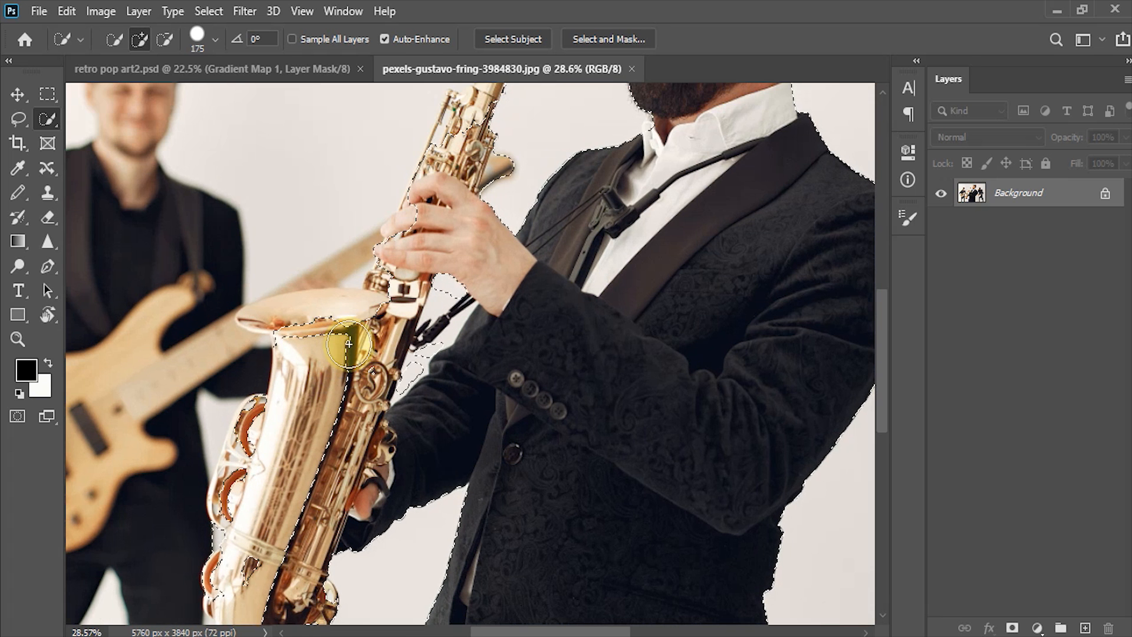
{"action": "key", "text": "bracketleft"}
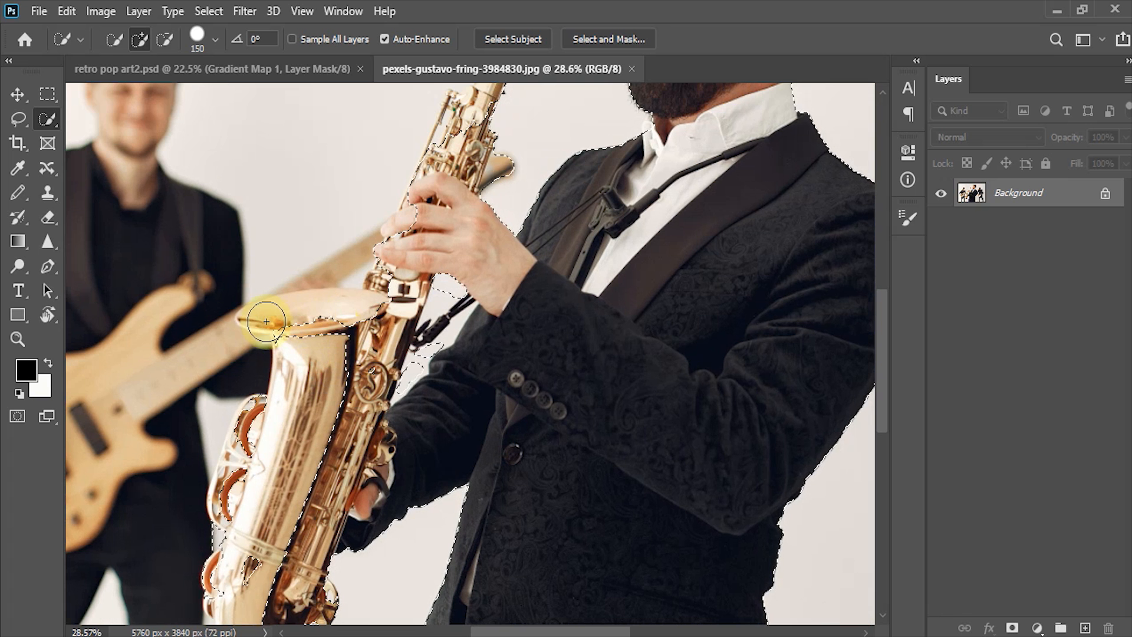
{"action": "left_click", "coordinate": [266, 320]}
{"action": "mouse_move", "coordinate": [264, 321]}
{"action": "left_mouse_down"}
{"action": "mouse_move", "coordinate": [346, 314]}
{"action": "mouse_move", "coordinate": [438, 345]}
{"action": "mouse_move", "coordinate": [477, 294]}
{"action": "mouse_move", "coordinate": [322, 445]}
{"action": "mouse_move", "coordinate": [423, 475]}
{"action": "mouse_move", "coordinate": [354, 496]}
{"action": "mouse_move", "coordinate": [522, 299]}
{"action": "mouse_move", "coordinate": [501, 380]}
{"action": "mouse_move", "coordinate": [684, 271]}
{"action": "left_mouse_up"}
Extend the selection over the missing parts of the face and saxophone neck, reducing the brush size to 100 pixels.
{"action": "scroll", "coordinate": [521, 300], "scroll_direction": "up", "scroll_amount": 3}
{"action": "scroll", "coordinate": [648, 217], "scroll_direction": "up", "scroll_amount": 5}
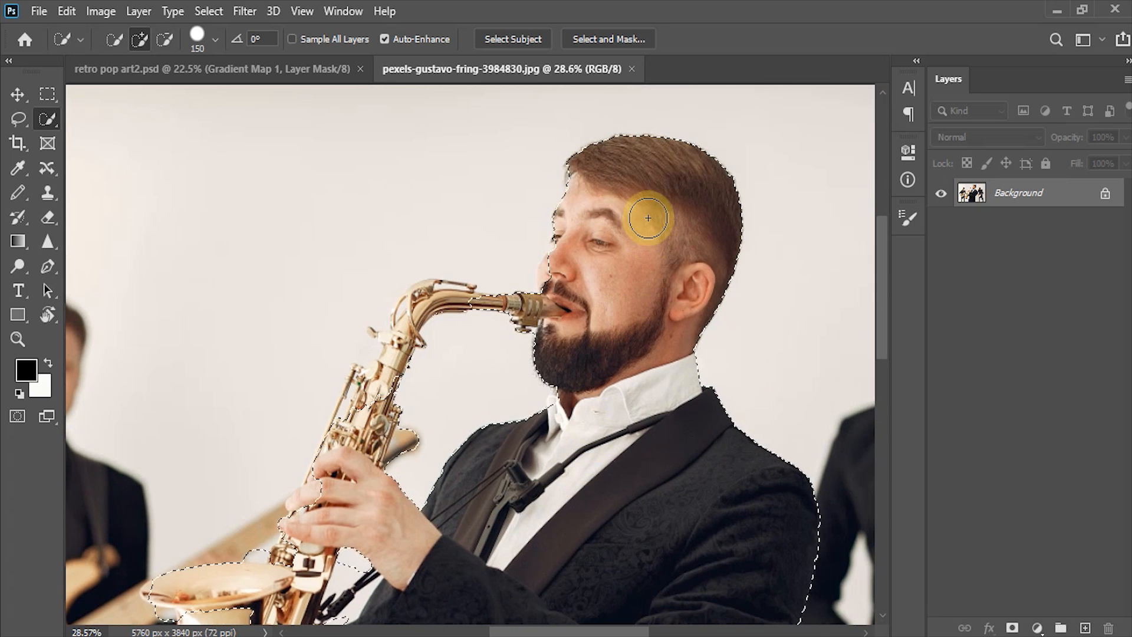
{"action": "left_click_drag", "start_coordinate": [648, 218], "coordinate": [444, 310]}
{"action": "key", "text": "bracketleft"}
{"action": "key", "text": "bracketleft"}
Copy the selected saxophonist to a new layer and hide the Background layer.
{"action": "scroll", "coordinate": [557, 330], "scroll_direction": "down", "scroll_amount": 3}
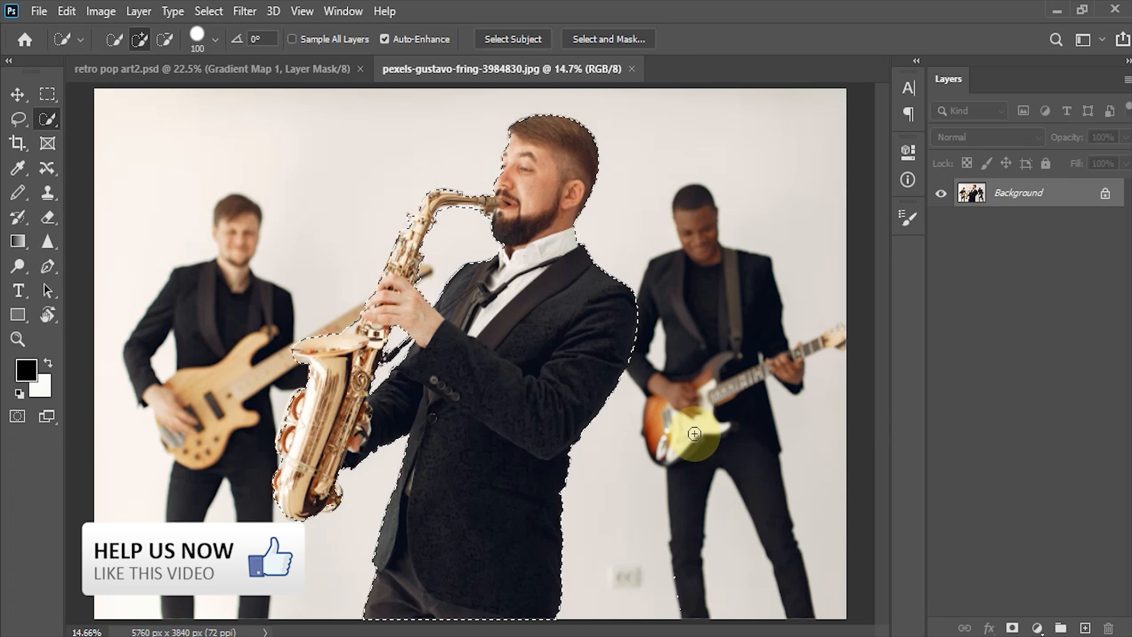
{"action": "key", "text": "ctrl+j"}
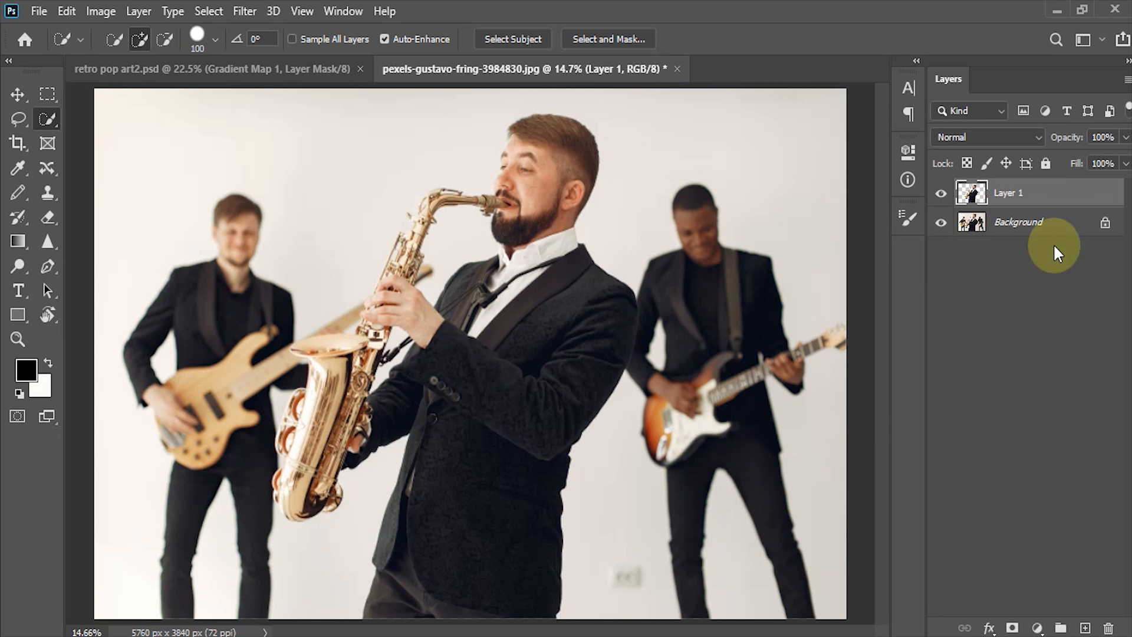
{"action": "left_click", "coordinate": [941, 223]}
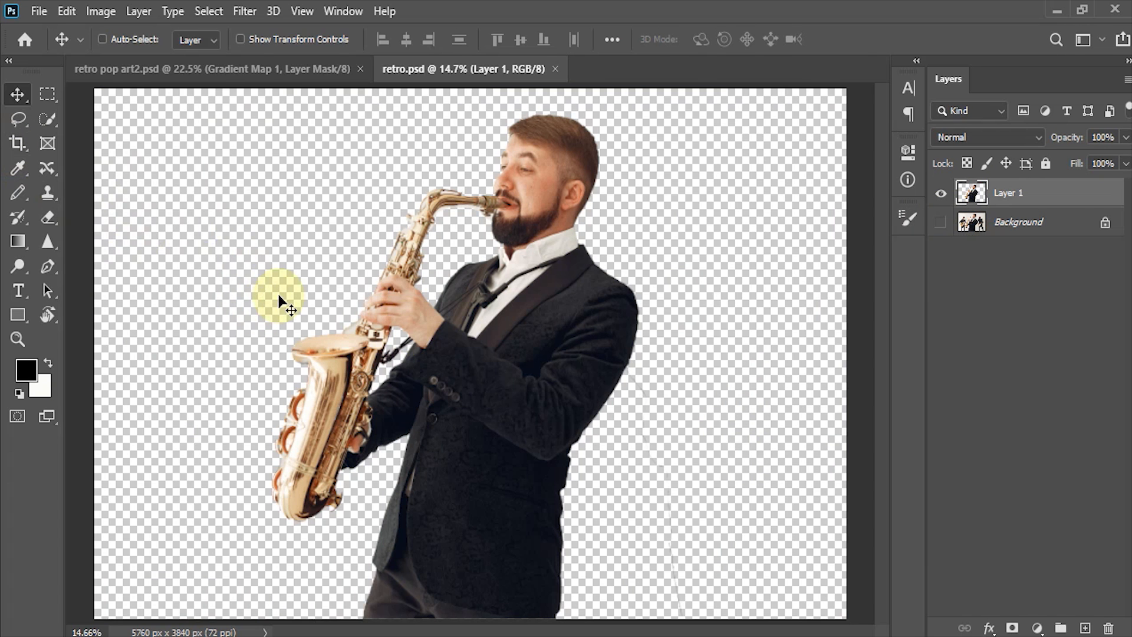
Crop the canvas tightly around the saxophonist to about 2814 by 3659 pixels.
{"action": "key", "text": "c"}
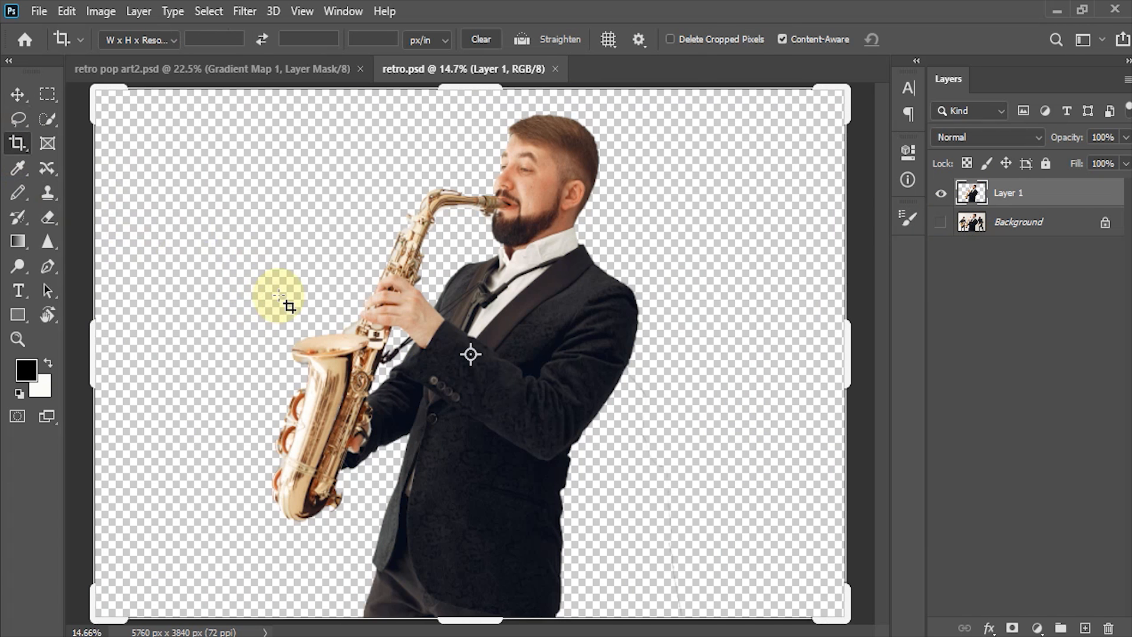
{"action": "left_click_drag", "start_coordinate": [91, 338], "coordinate": [179, 344]}
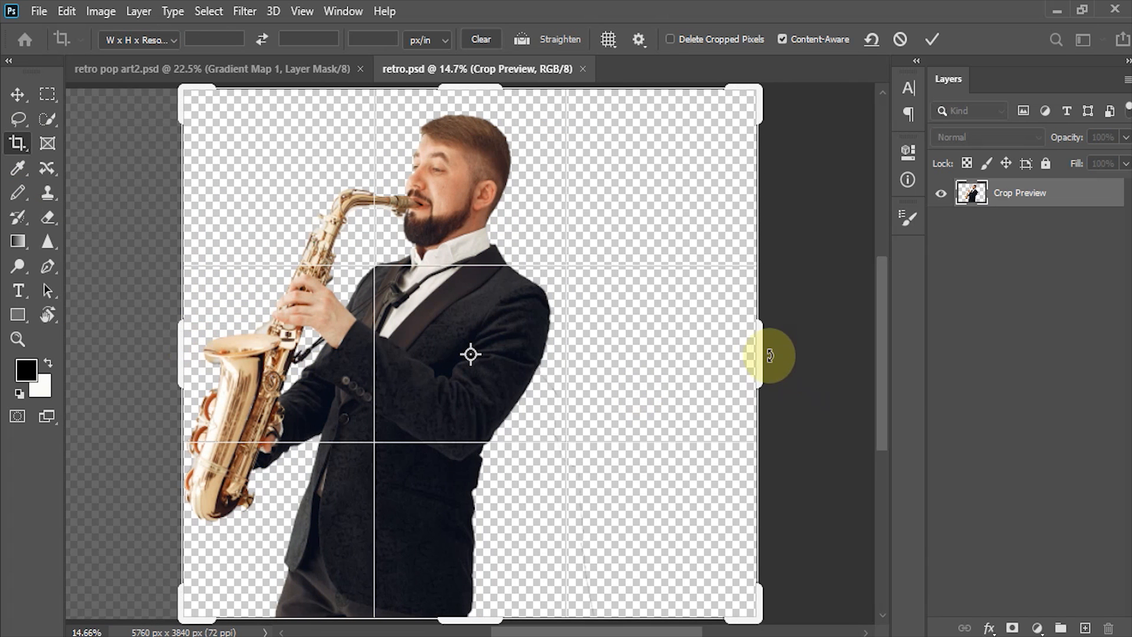
{"action": "left_click_drag", "start_coordinate": [770, 355], "coordinate": [656, 356]}
{"action": "left_click_drag", "start_coordinate": [475, 91], "coordinate": [475, 102]}
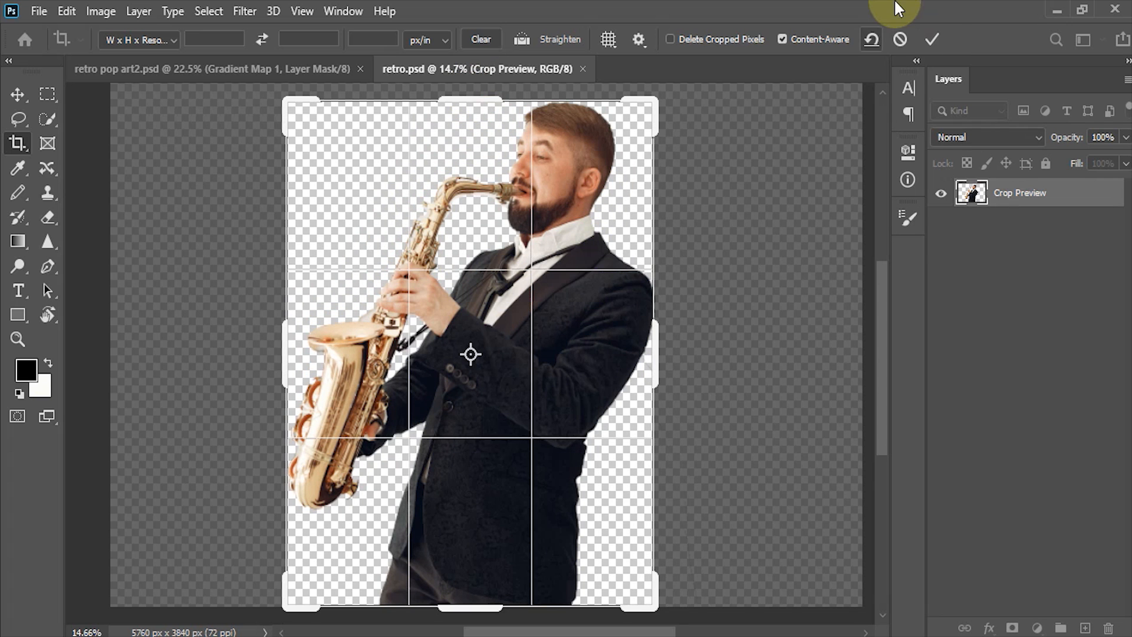
{"action": "left_click", "coordinate": [932, 39]}
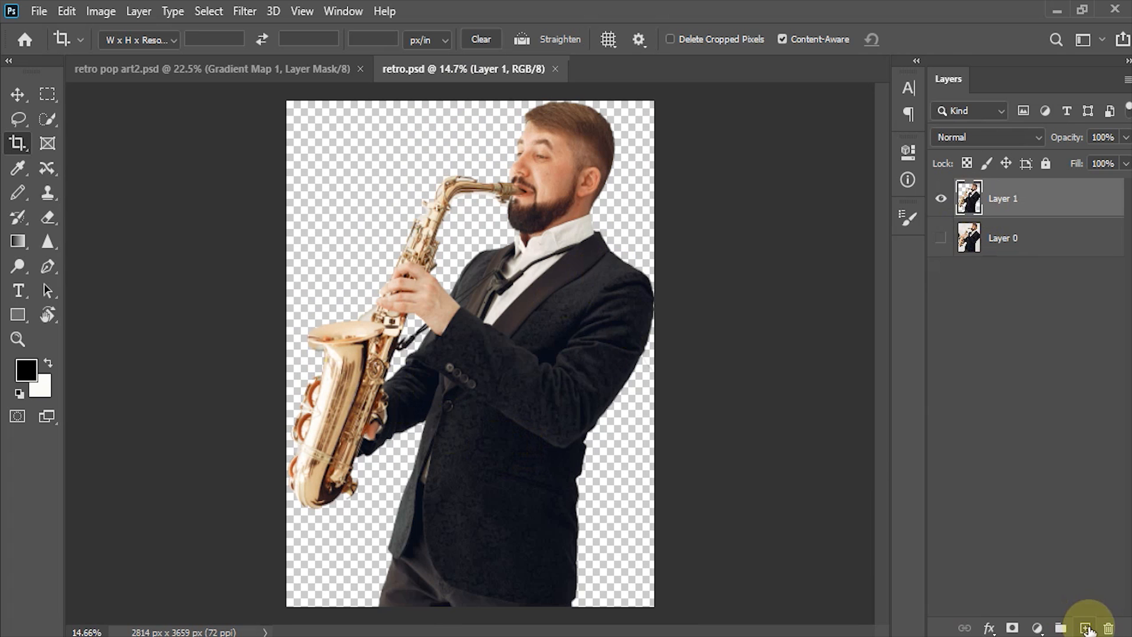
Add a new layer filled with the white background color and place it beneath the saxophonist on Layer 1.
{"action": "left_click", "coordinate": [1086, 628]}
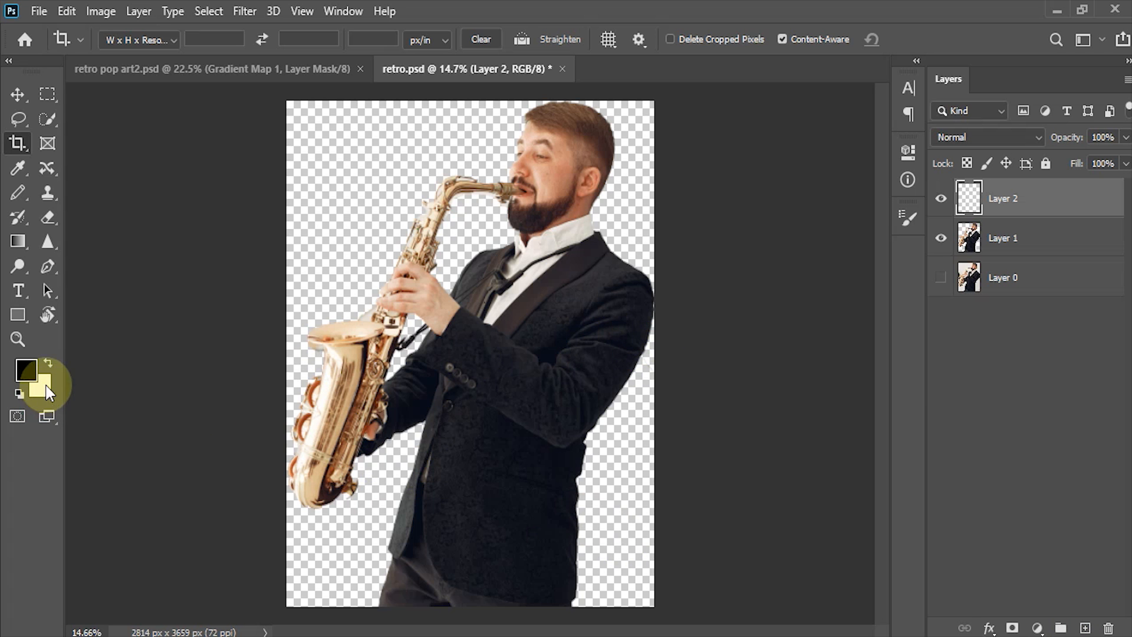
{"action": "key", "text": "ctrl"}
{"action": "key", "text": "ctrl+BackSpace"}
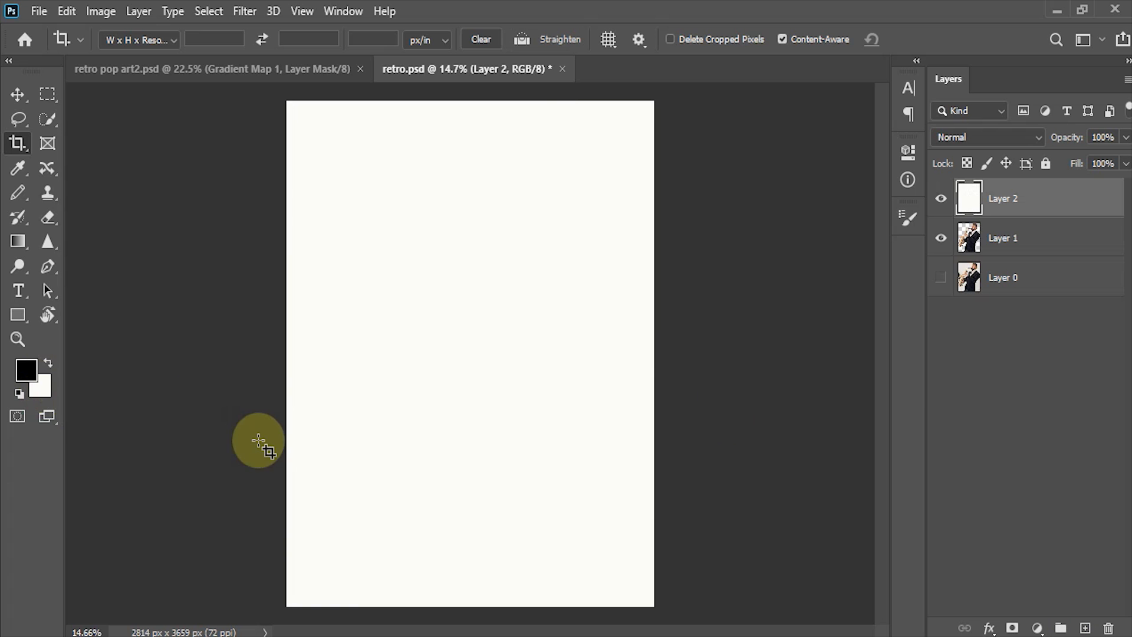
{"action": "left_click_drag", "start_coordinate": [972, 196], "coordinate": [972, 252]}
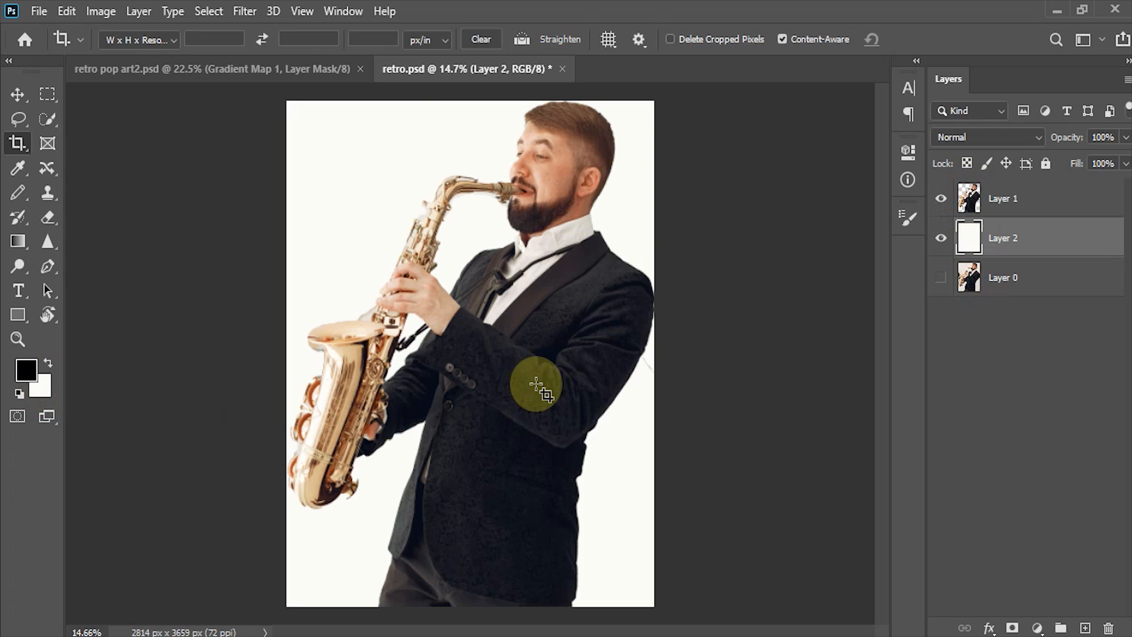
Draw a closed pen path enclosing the left part of the canvas, with a slightly slanted edge running down through the saxophonist.
{"action": "key", "text": "p"}
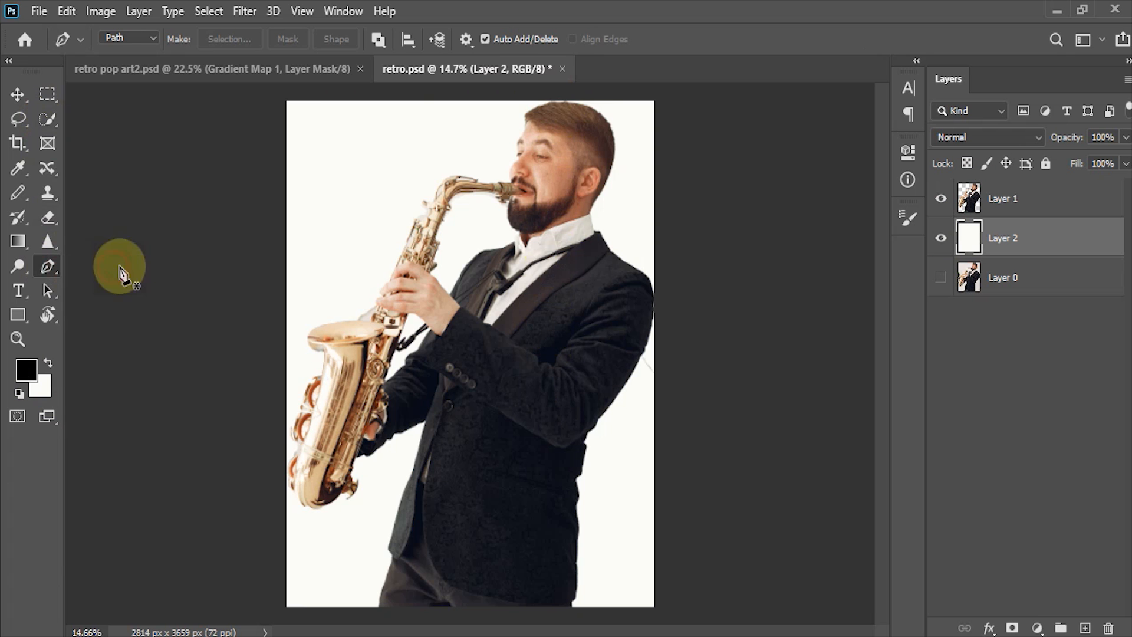
{"action": "left_click", "coordinate": [556, 87]}
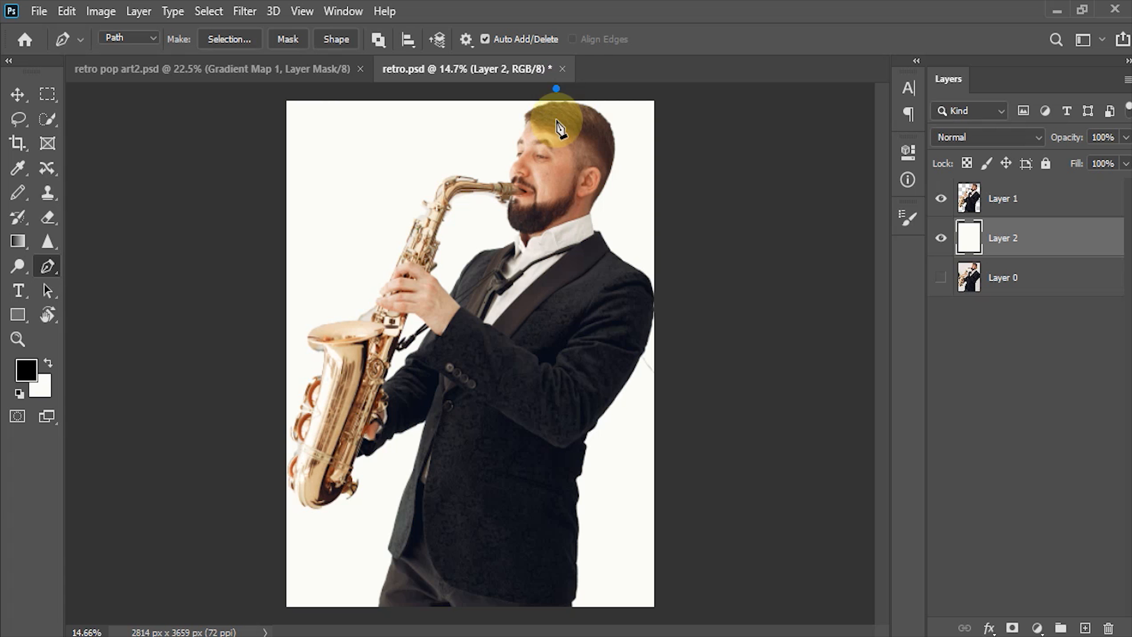
{"action": "left_click", "coordinate": [536, 350]}
{"action": "left_click", "coordinate": [524, 510]}
{"action": "left_click", "coordinate": [519, 615]}
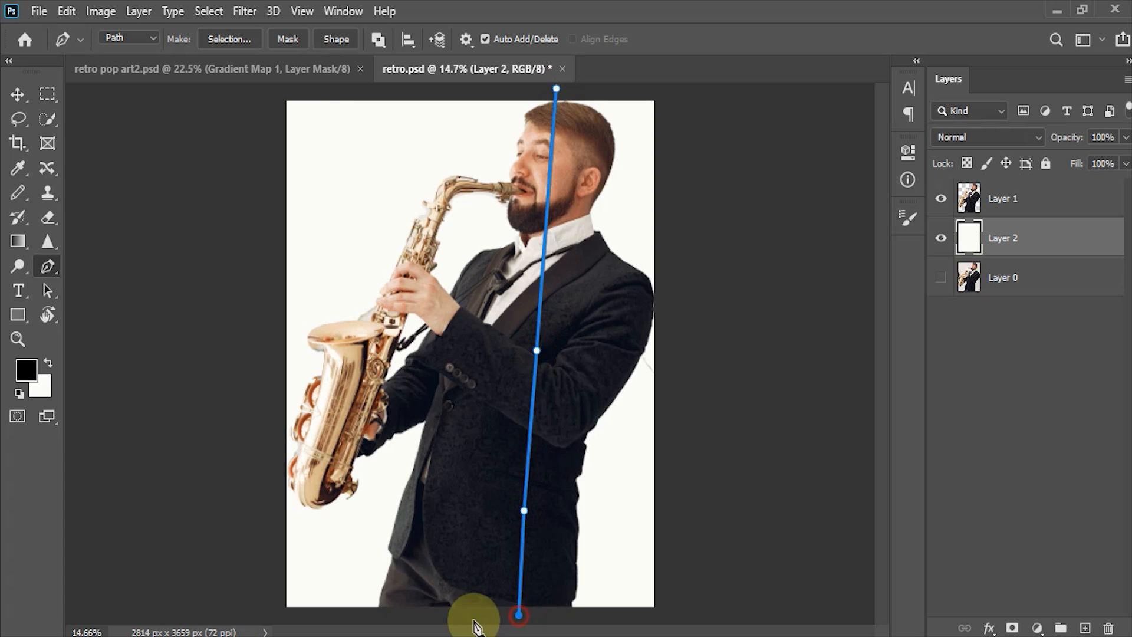
{"action": "left_click", "coordinate": [225, 621]}
{"action": "left_click", "coordinate": [197, 155]}
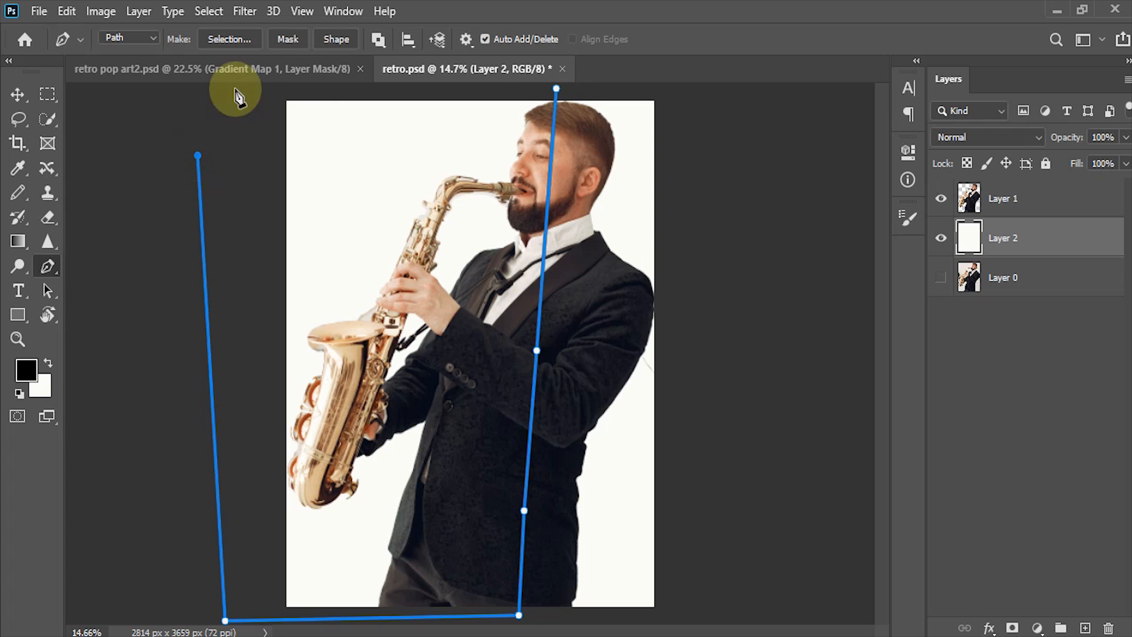
{"action": "left_click", "coordinate": [234, 89]}
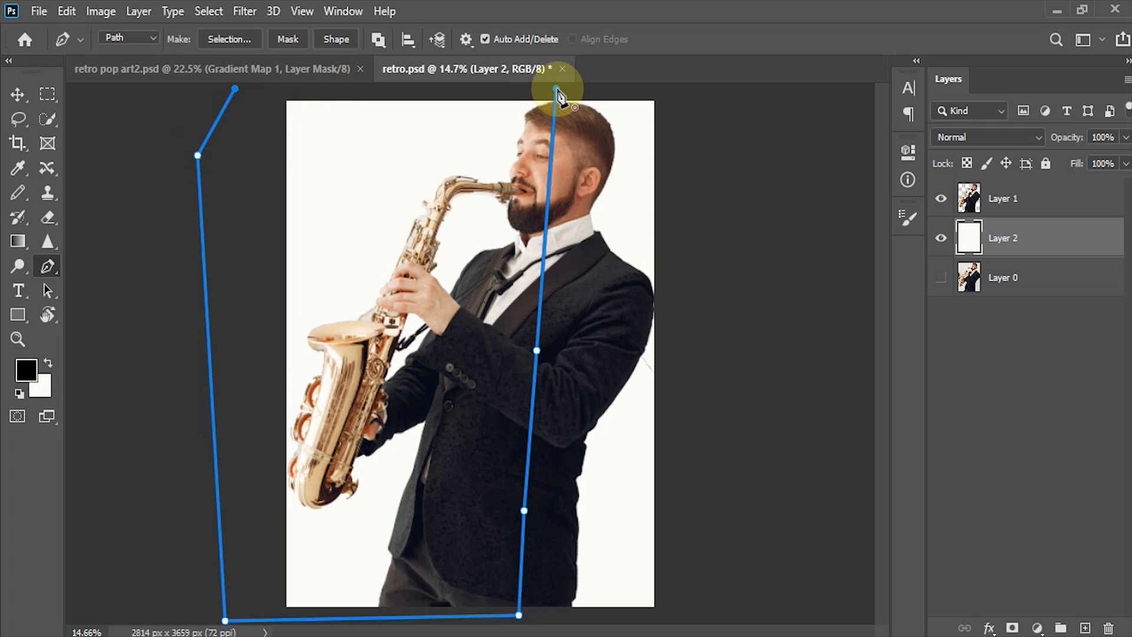
{"action": "left_click", "coordinate": [557, 90]}
Convert the closed path into a new anti-aliased selection with a feather radius of 0 pixels.
{"action": "left_click", "coordinate": [375, 256]}
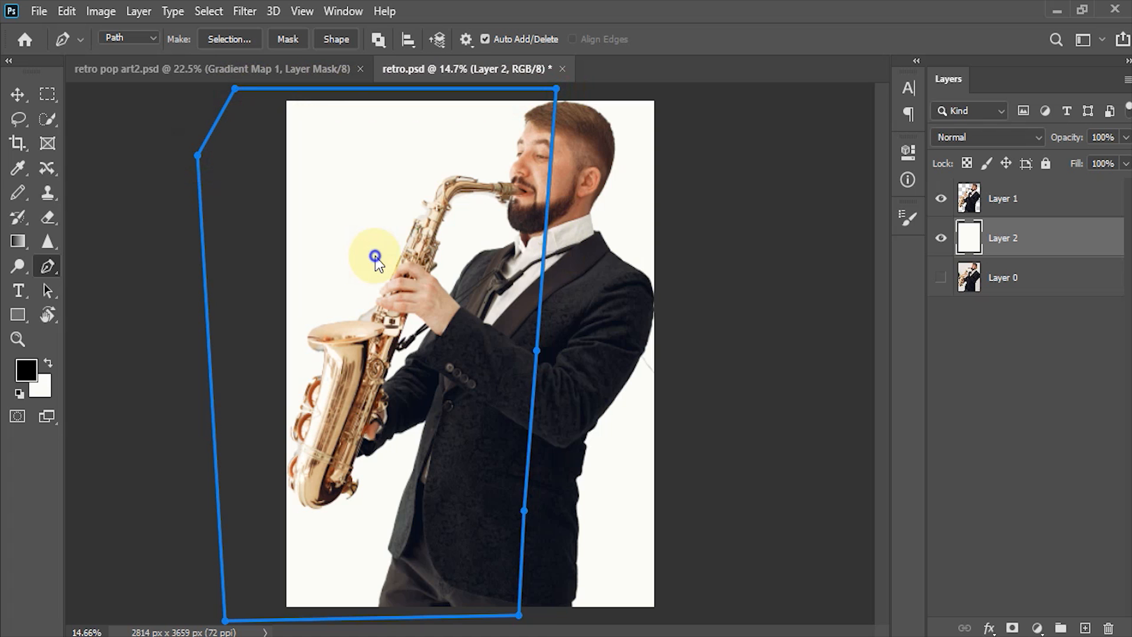
{"action": "right_click", "coordinate": [375, 257]}
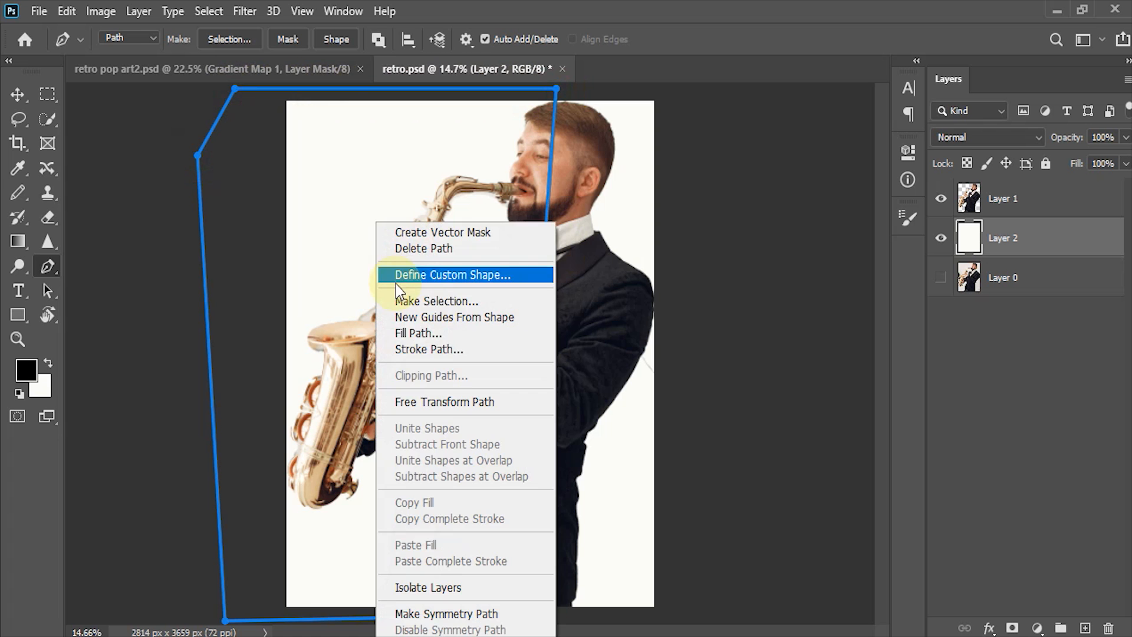
{"action": "left_click", "coordinate": [423, 299]}
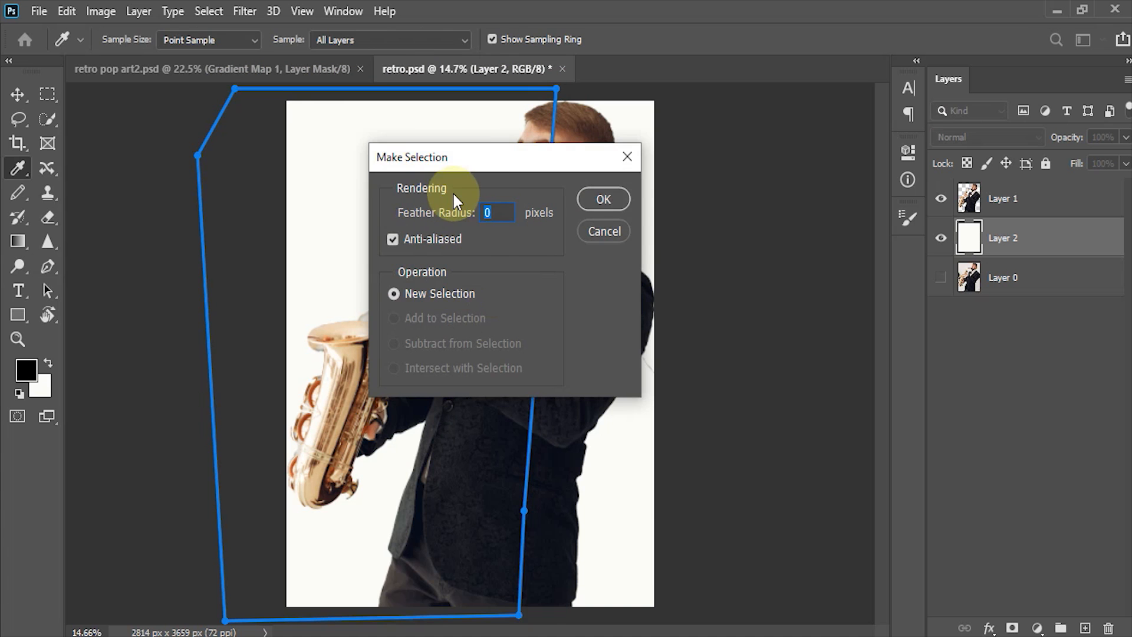
{"action": "left_click", "coordinate": [613, 207]}
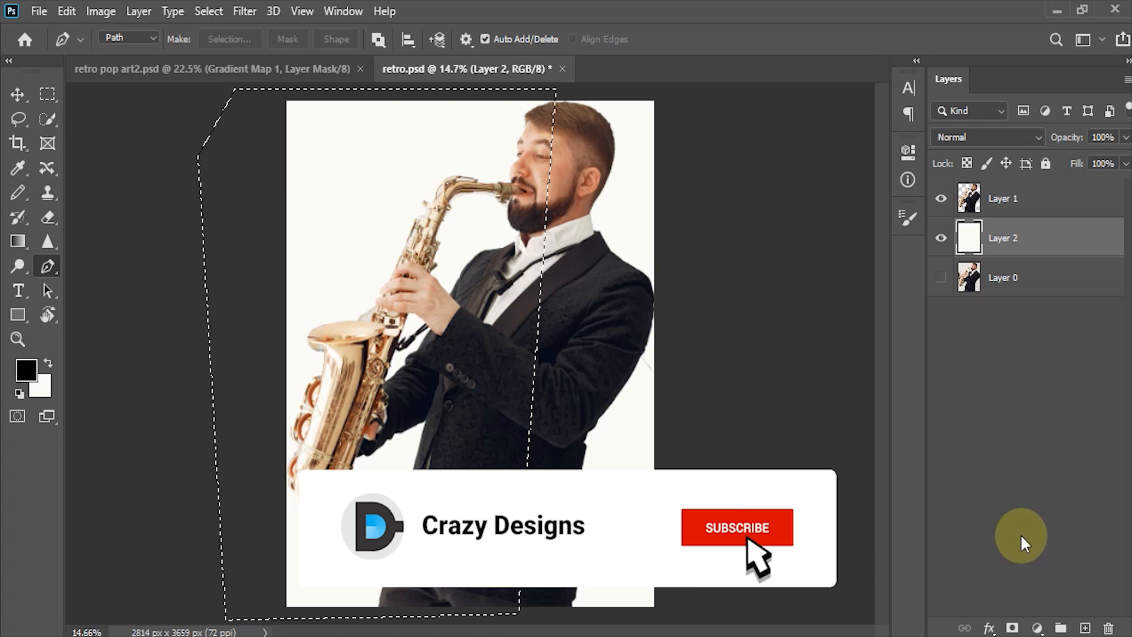
Fill the selection with black on a new layer above the white one, deselect it, and make Layer 1 active.
{"action": "left_click", "coordinate": [1086, 629]}
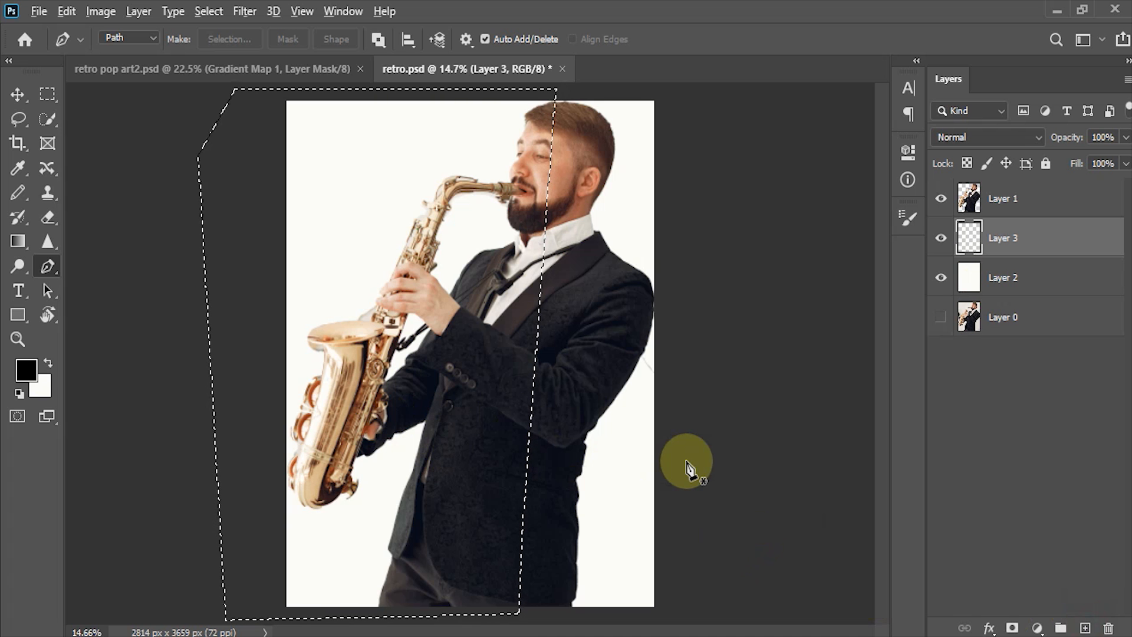
{"action": "key", "text": "alt+BackSpace"}
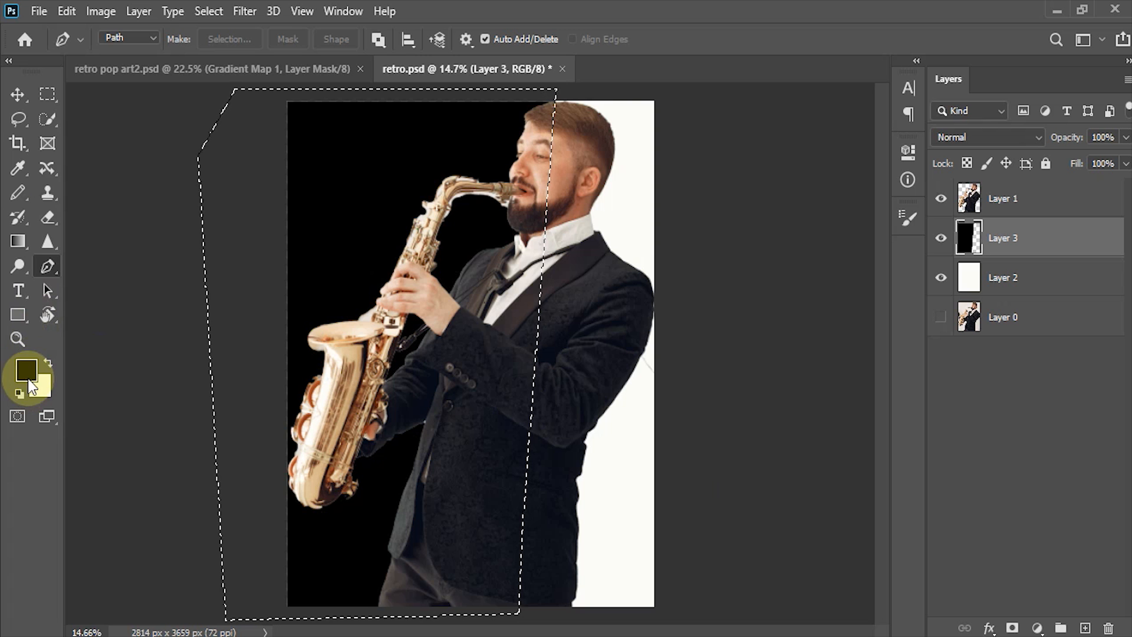
{"action": "key", "text": "ctrl+d"}
{"action": "left_click", "coordinate": [18, 95]}
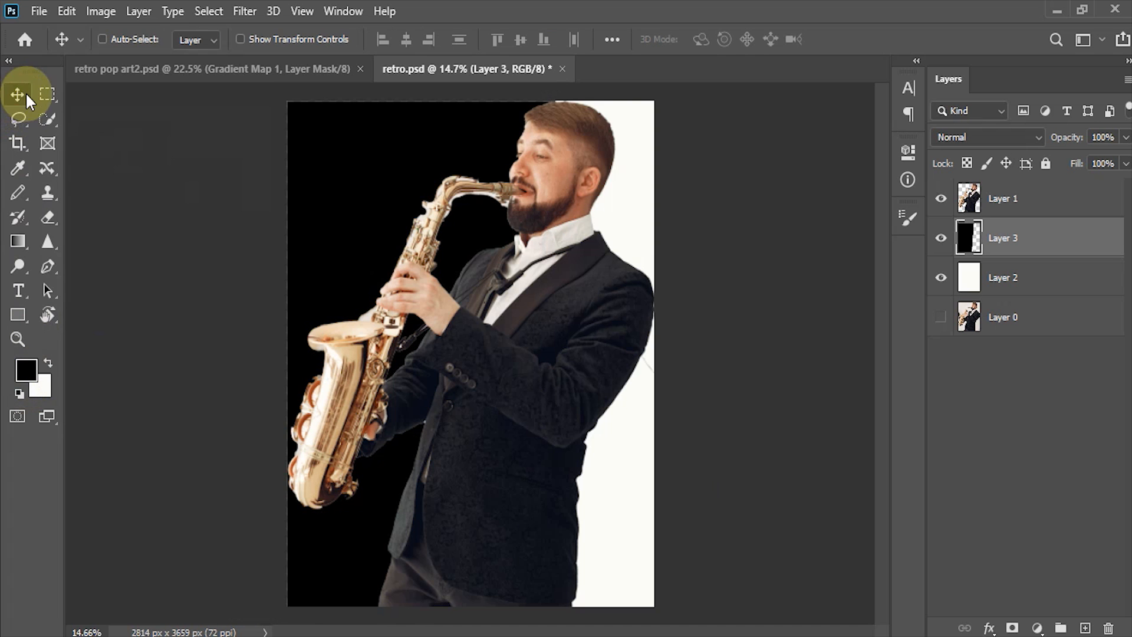
{"action": "left_click", "coordinate": [1008, 203]}
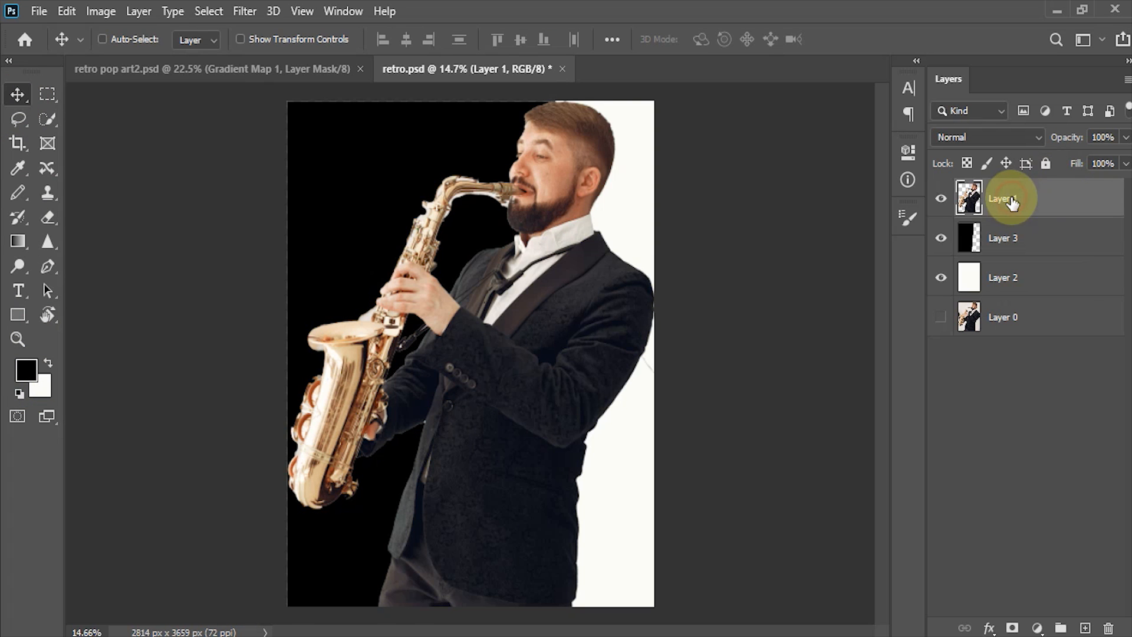
Convert Layer 1 to a smart object, apply a Threshold adjustment at level 128, and save the document.
{"action": "right_click", "coordinate": [1089, 197]}
{"action": "left_click", "coordinate": [968, 260]}
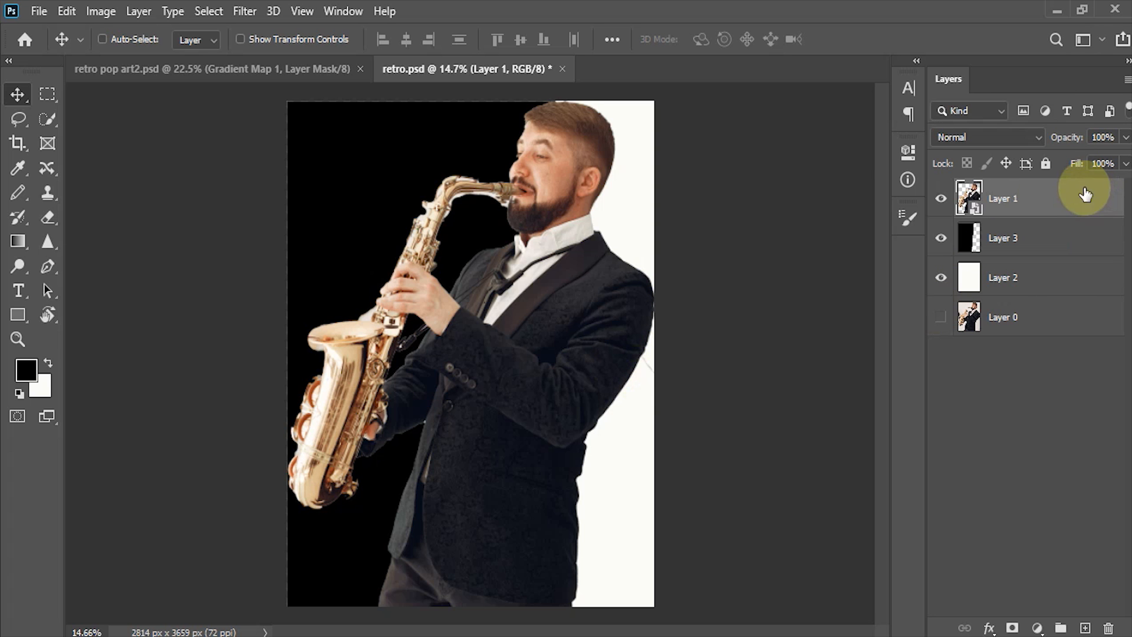
{"action": "left_click", "coordinate": [99, 13]}
{"action": "mouse_move", "coordinate": [156, 58]}
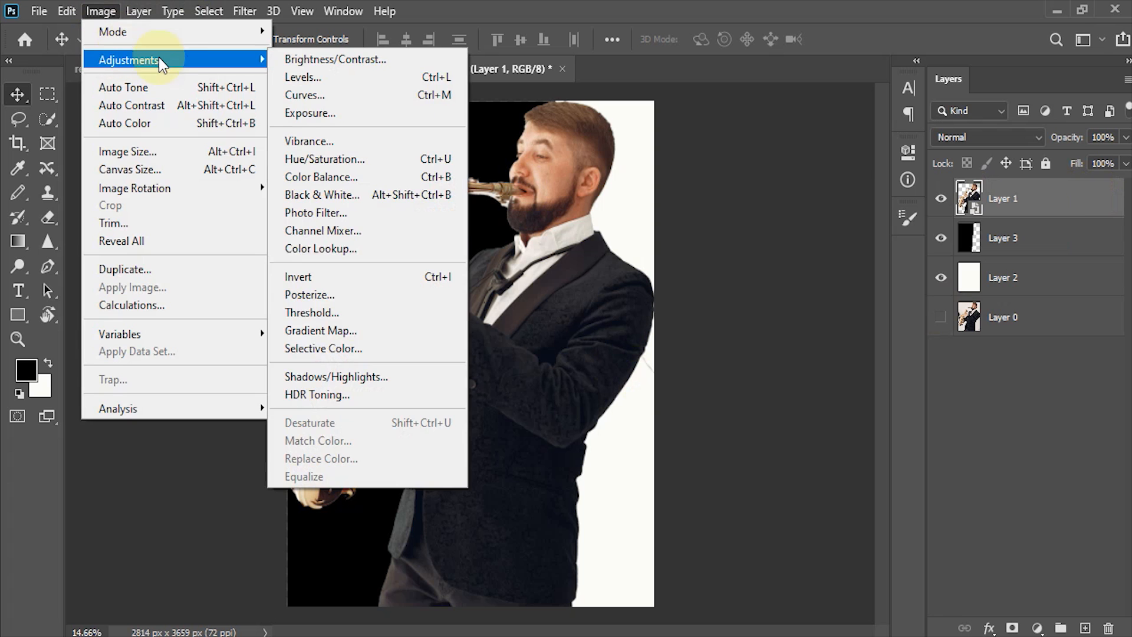
{"action": "left_click", "coordinate": [323, 313]}
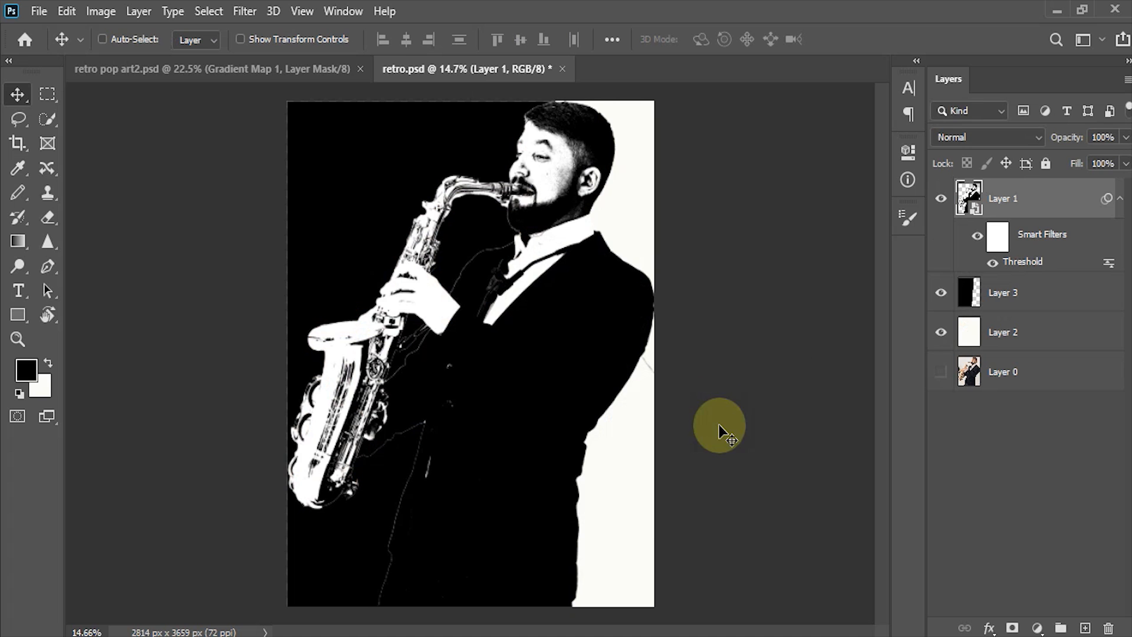
{"action": "key", "text": "ctrl+s"}
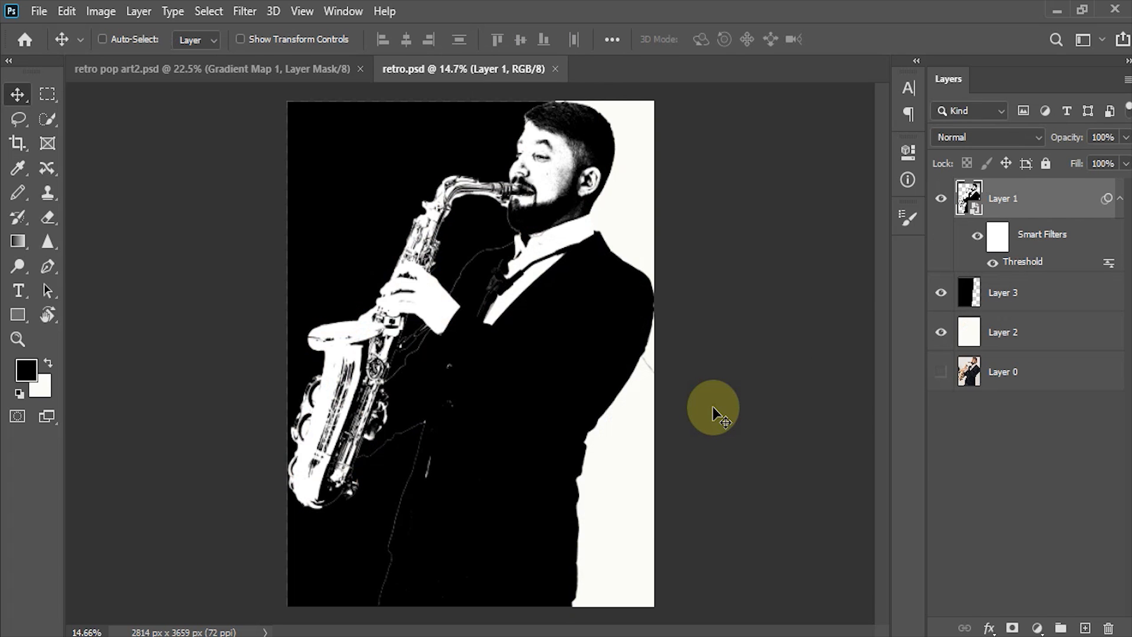
Duplicate the thresholded saxophonist layer and set the copy's Threshold level to 72.
{"action": "key", "text": "ctrl"}
{"action": "key", "text": "ctrl+j"}
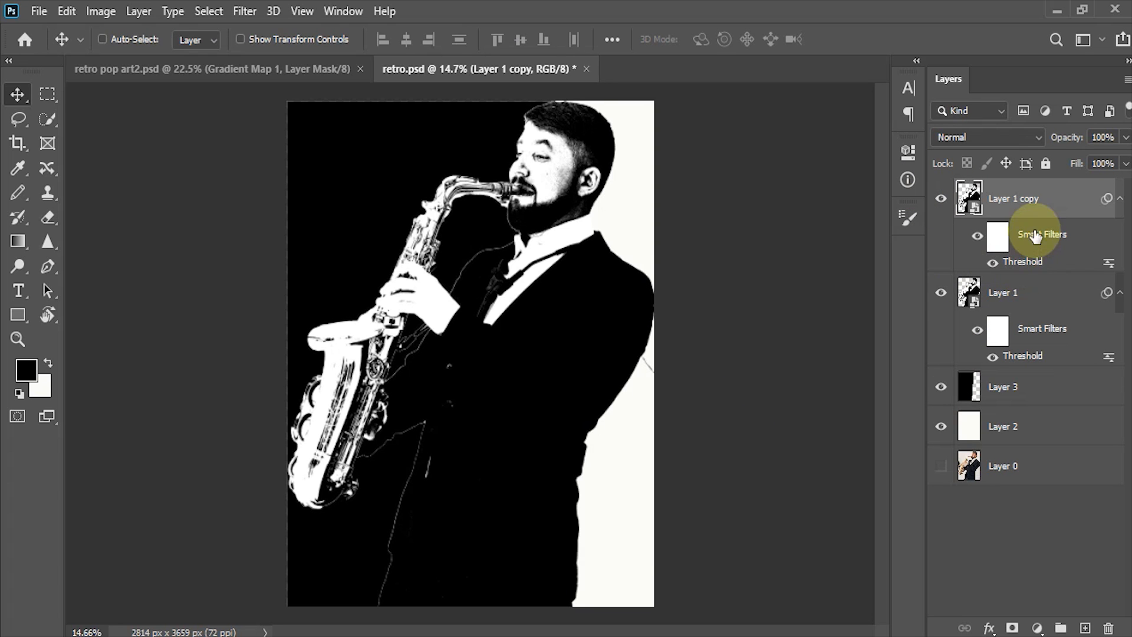
{"action": "double_click", "coordinate": [1020, 264]}
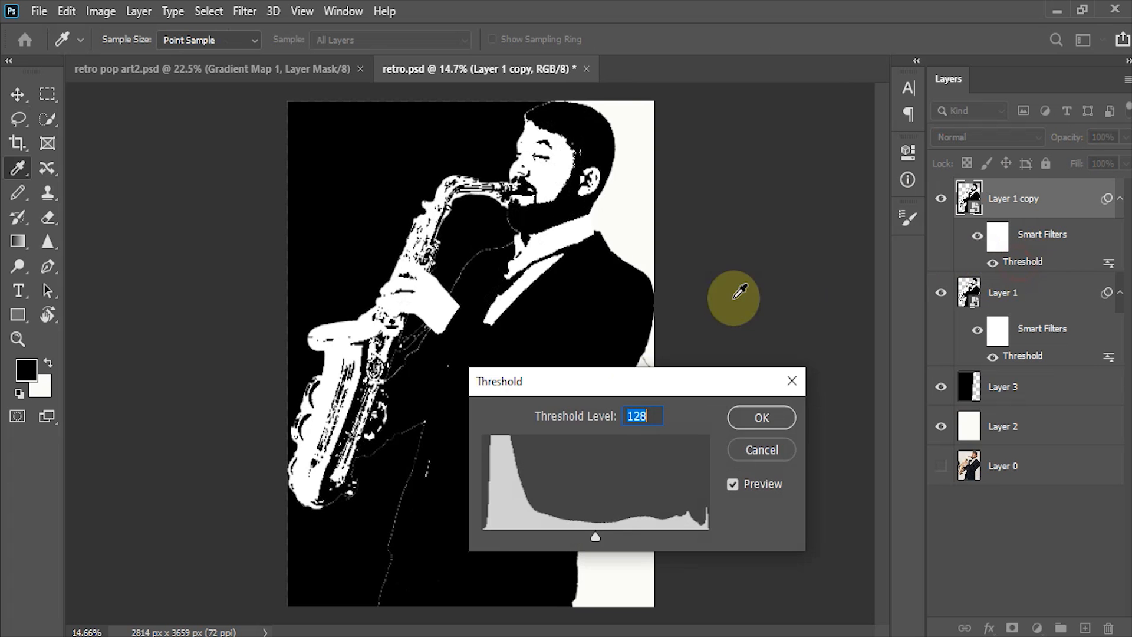
{"action": "left_click_drag", "start_coordinate": [641, 379], "coordinate": [682, 275]}
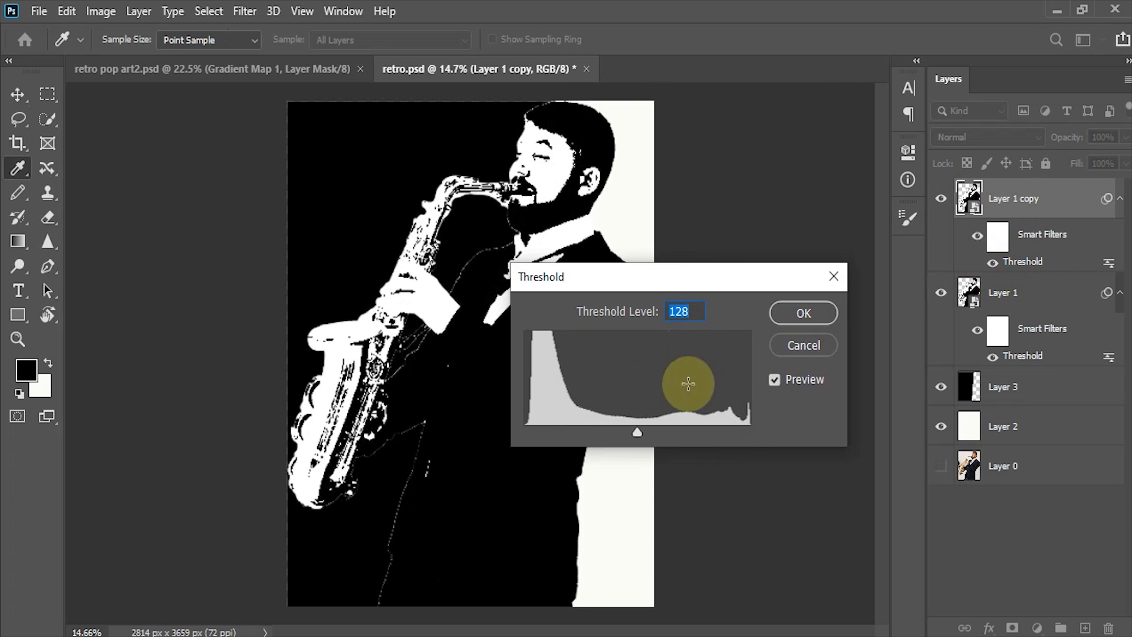
{"action": "left_click_drag", "start_coordinate": [631, 430], "coordinate": [594, 432]}
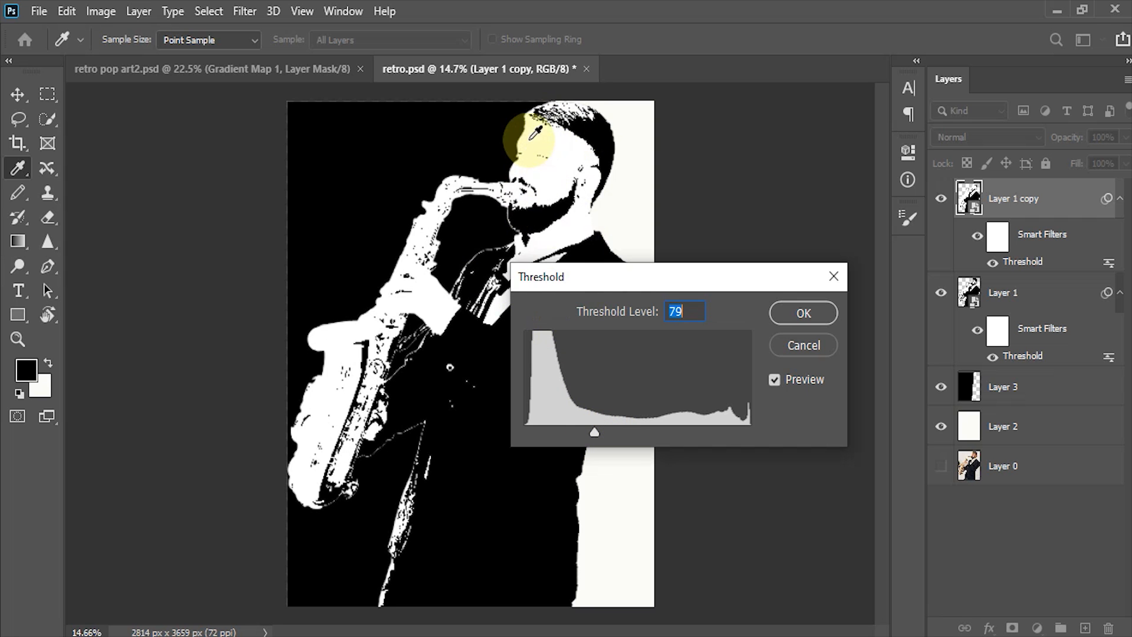
{"action": "left_click_drag", "start_coordinate": [594, 433], "coordinate": [588, 435]}
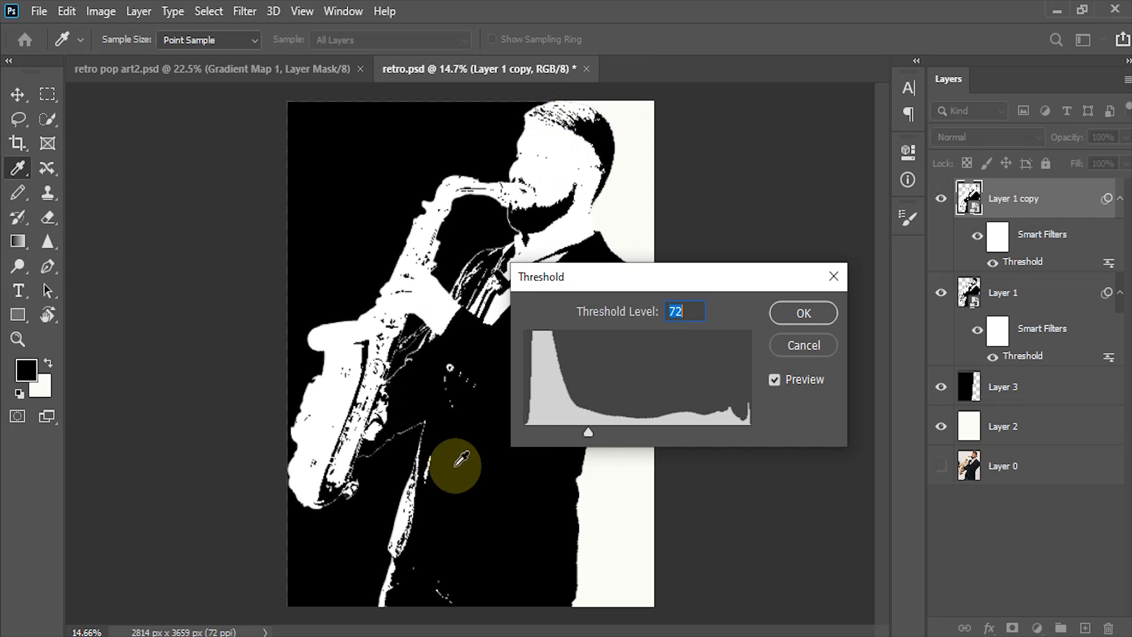
{"action": "left_click", "coordinate": [801, 315]}
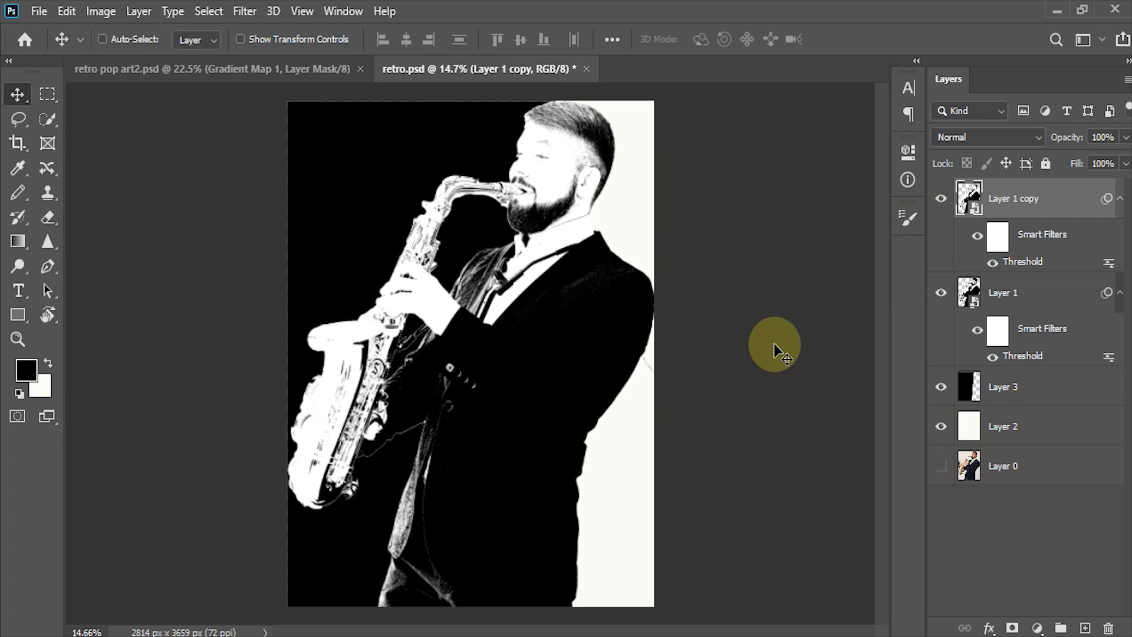
Hide Layer 1 copy with a black layer mask and ready the Pencil tool at 150 px with 100% hardness.
{"action": "left_click", "coordinate": [1011, 629], "text": "alt"}
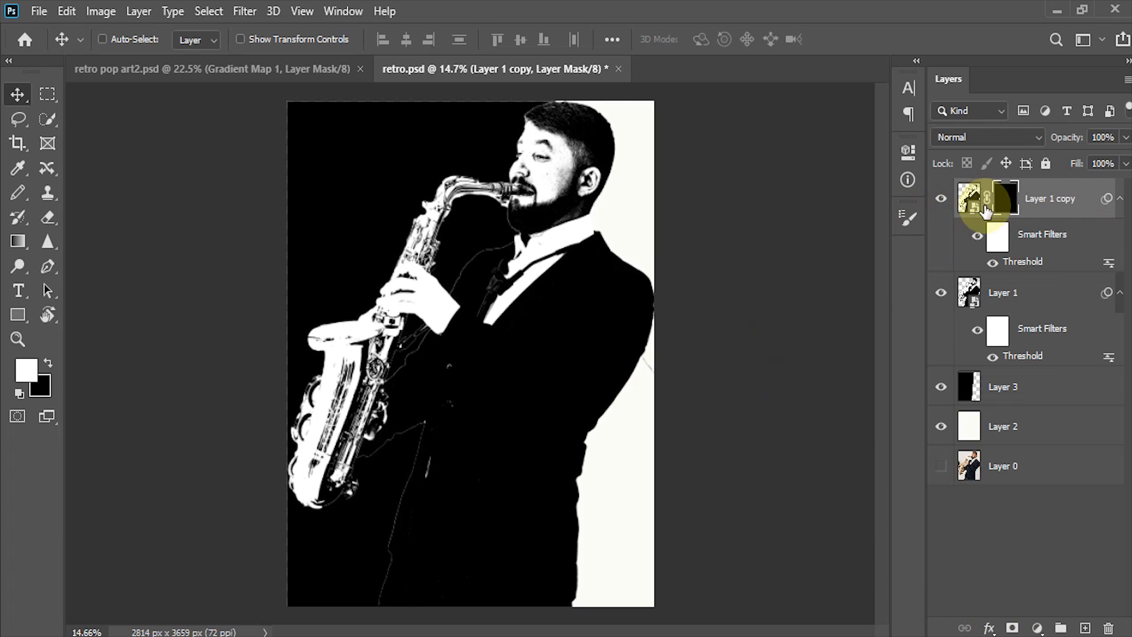
{"action": "left_click", "coordinate": [1007, 201]}
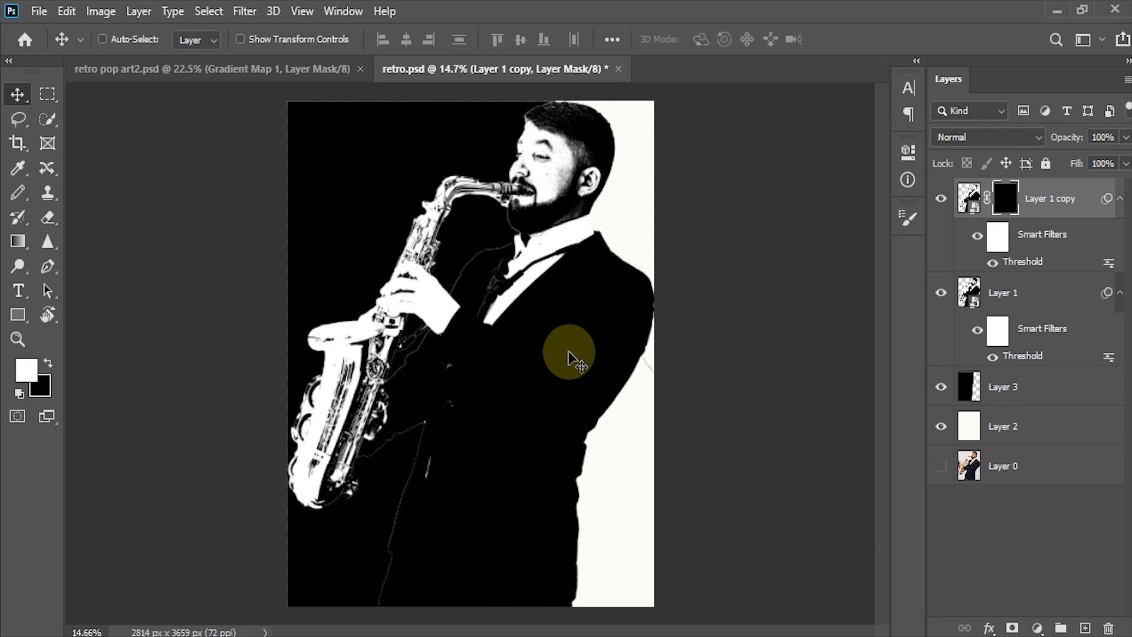
{"action": "key", "text": "b"}
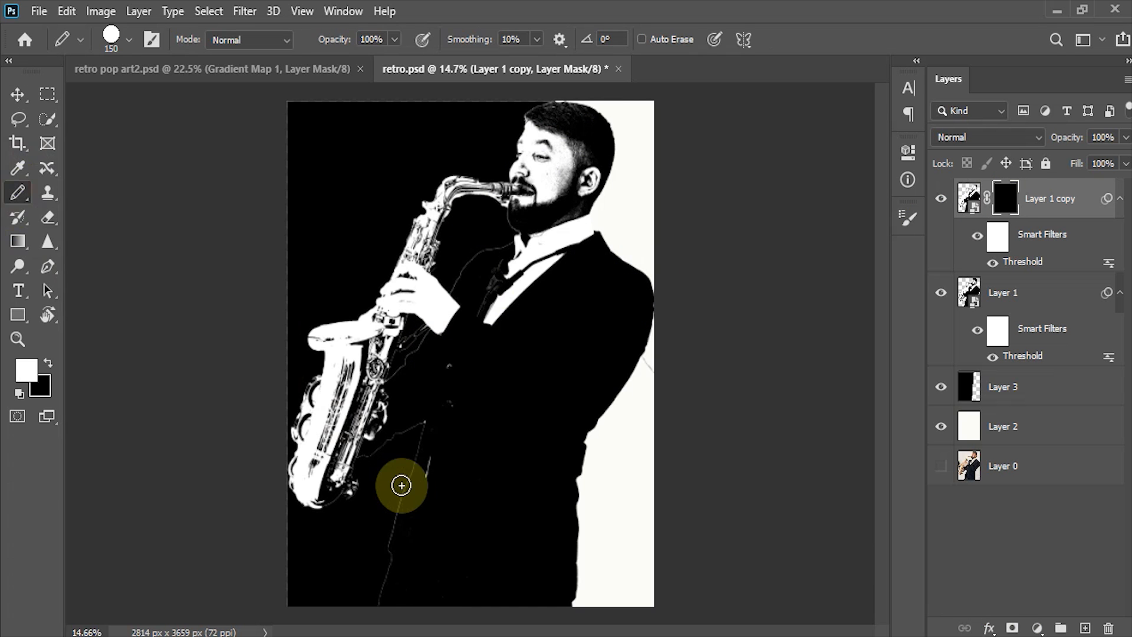
{"action": "right_click", "coordinate": [19, 186]}
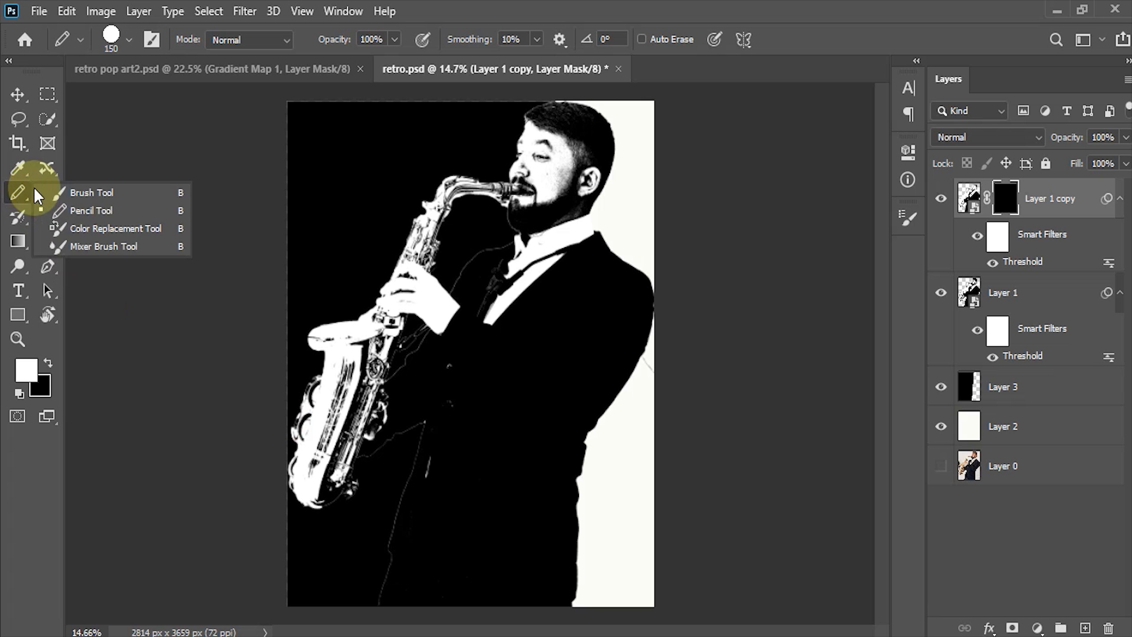
{"action": "left_click", "coordinate": [88, 211]}
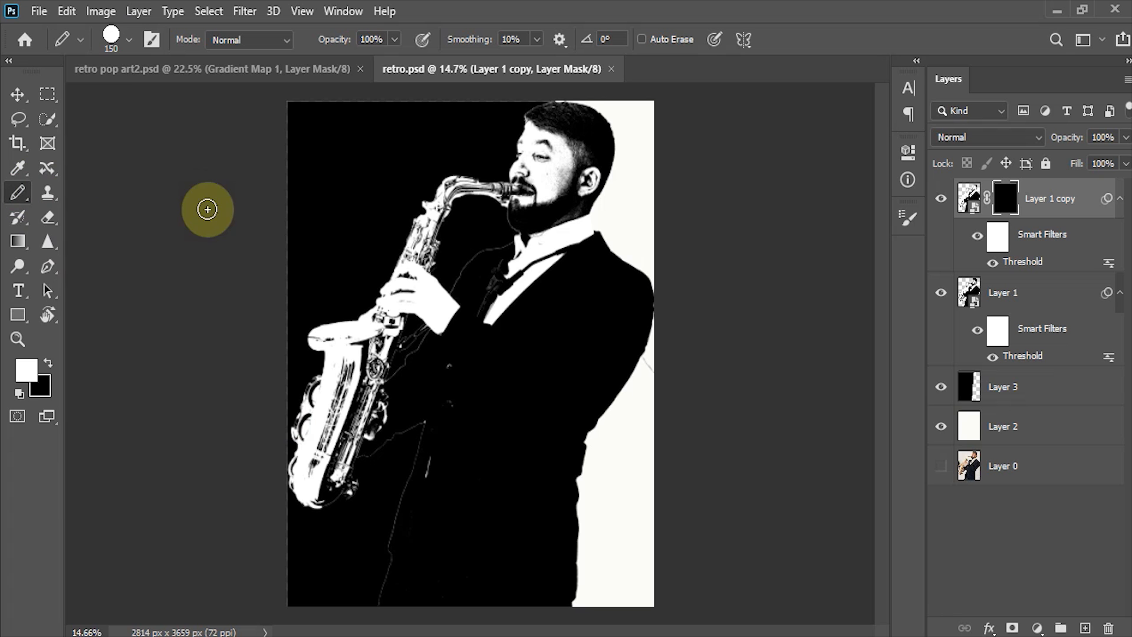
{"action": "left_click", "coordinate": [127, 40]}
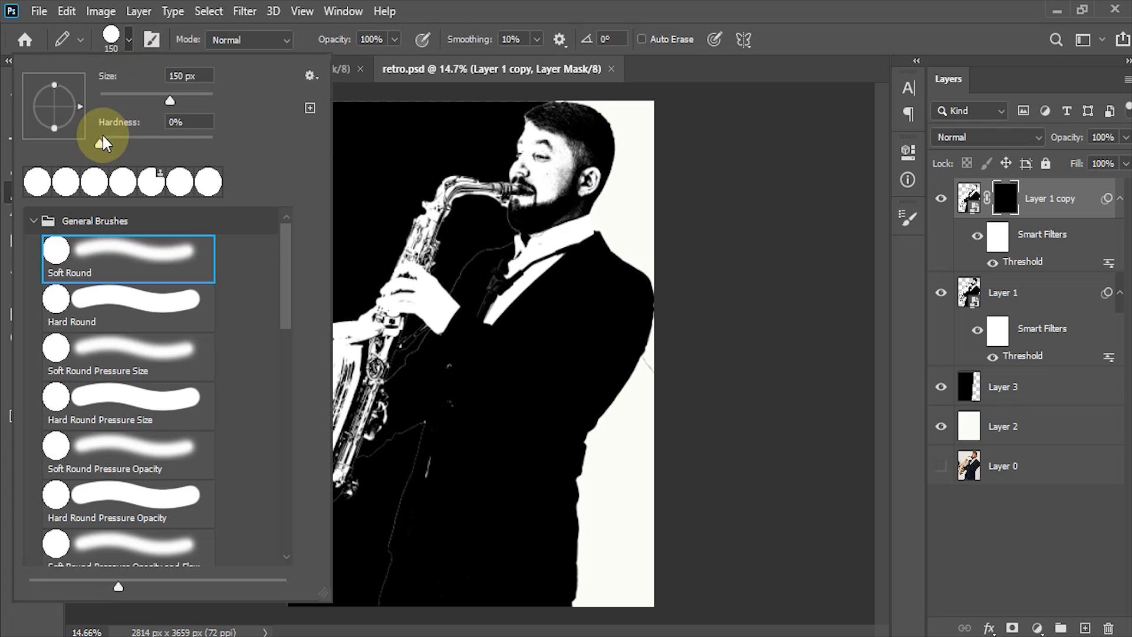
{"action": "left_click_drag", "start_coordinate": [102, 143], "coordinate": [225, 151]}
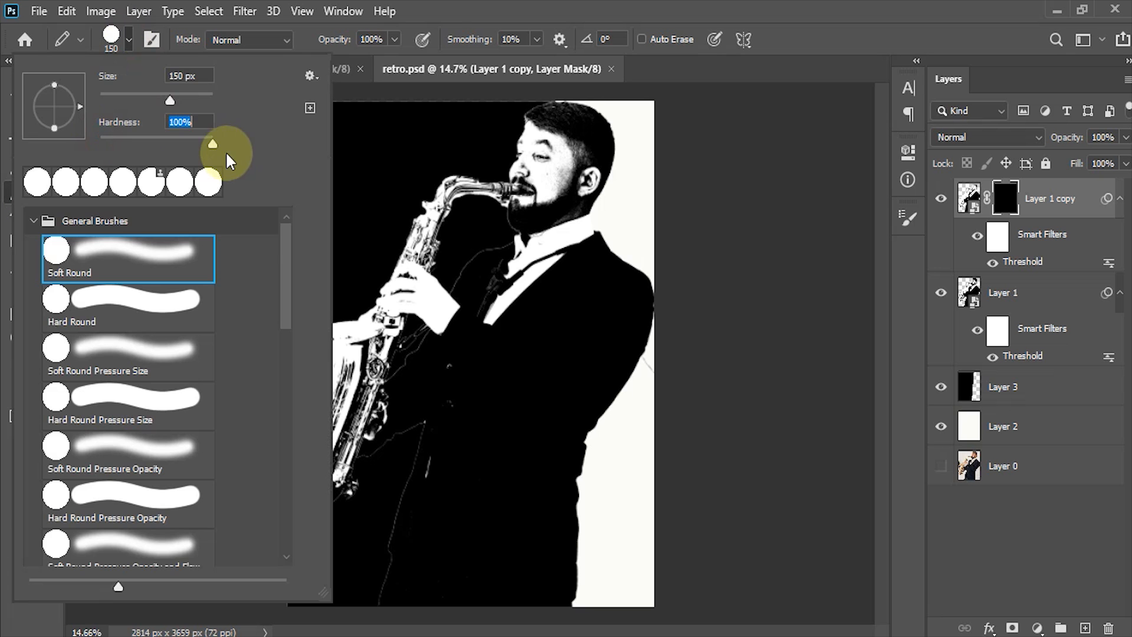
{"action": "left_click", "coordinate": [444, 16]}
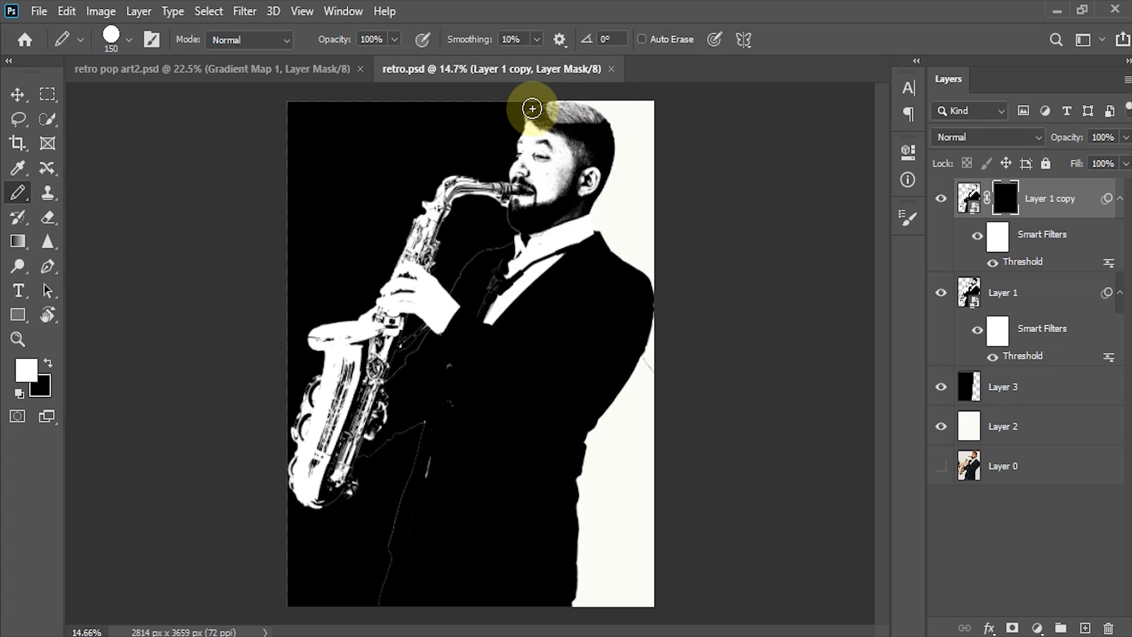
Paint white on the copy's mask over the hair, jacket front, sleeve and trousers to reveal the lighter threshold detail.
{"action": "mouse_move", "coordinate": [532, 109]}
{"action": "left_mouse_down"}
{"action": "mouse_move", "coordinate": [612, 126]}
{"action": "mouse_move", "coordinate": [522, 105]}
{"action": "left_mouse_up"}
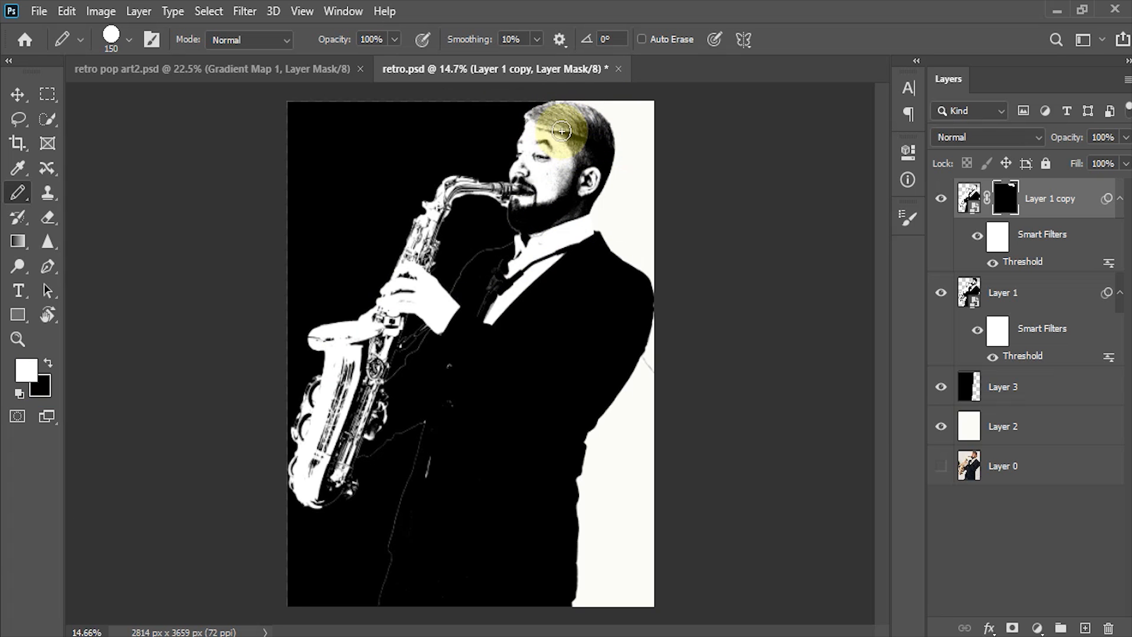
{"action": "mouse_move", "coordinate": [561, 130]}
{"action": "left_mouse_down"}
{"action": "mouse_move", "coordinate": [532, 318]}
{"action": "mouse_move", "coordinate": [386, 380]}
{"action": "mouse_move", "coordinate": [627, 293]}
{"action": "mouse_move", "coordinate": [422, 478]}
{"action": "mouse_move", "coordinate": [432, 372]}
{"action": "mouse_move", "coordinate": [625, 179]}
{"action": "left_mouse_up"}
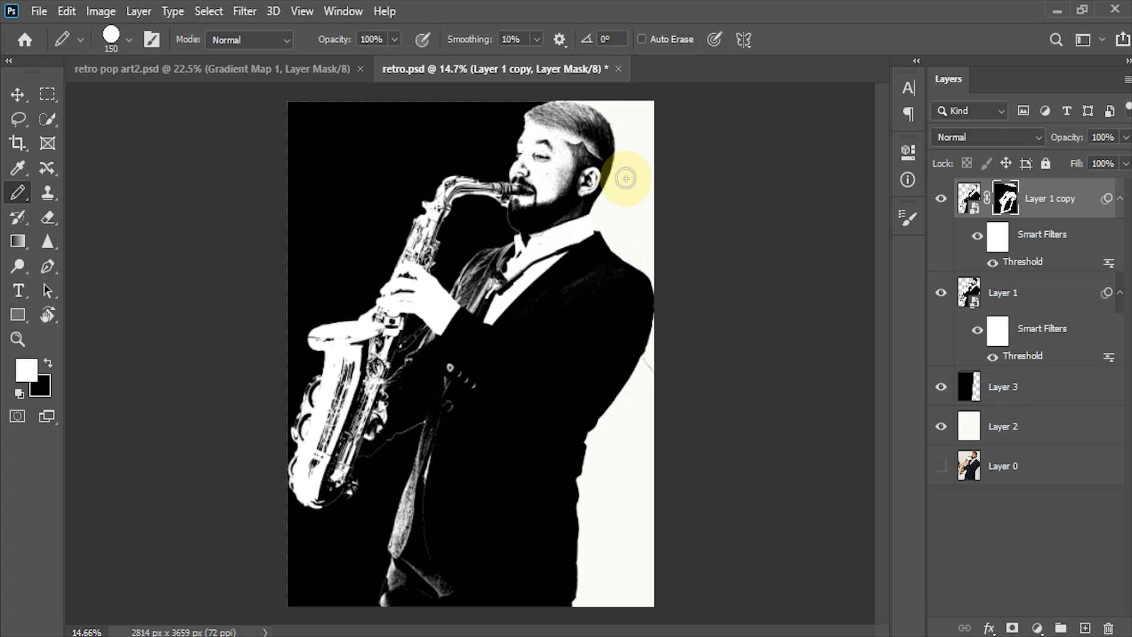
{"action": "left_click", "coordinate": [304, 384]}
{"action": "left_click_drag", "start_coordinate": [304, 384], "coordinate": [389, 597]}
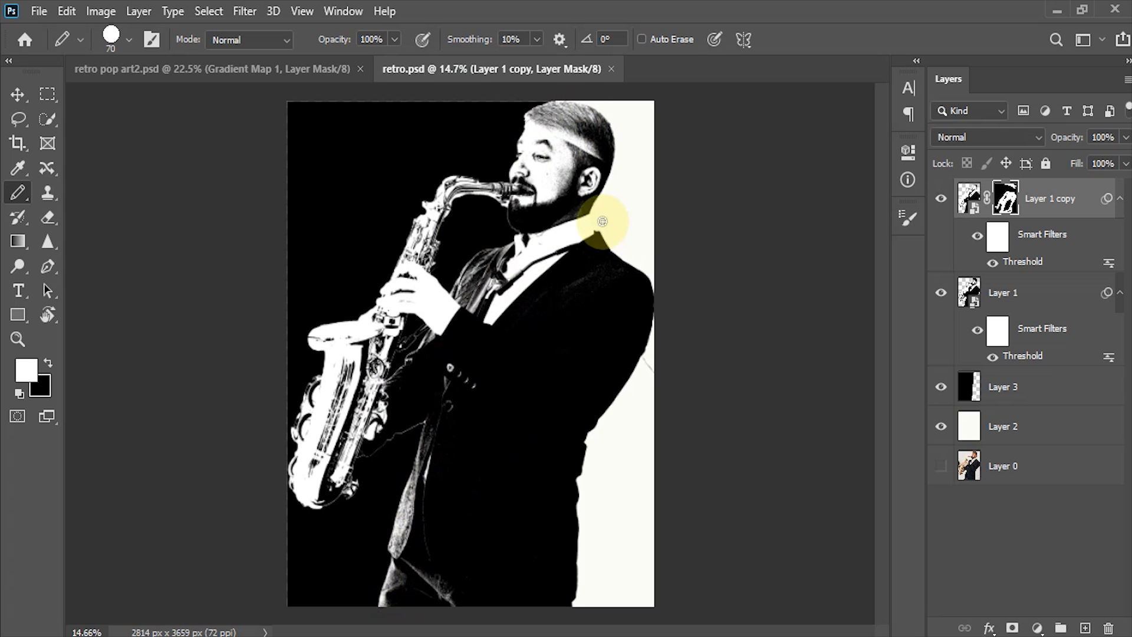
Stamp all visible layers into a new layer on top and add a Gradient Map adjustment using the Black, White preset.
{"action": "left_click", "coordinate": [969, 199]}
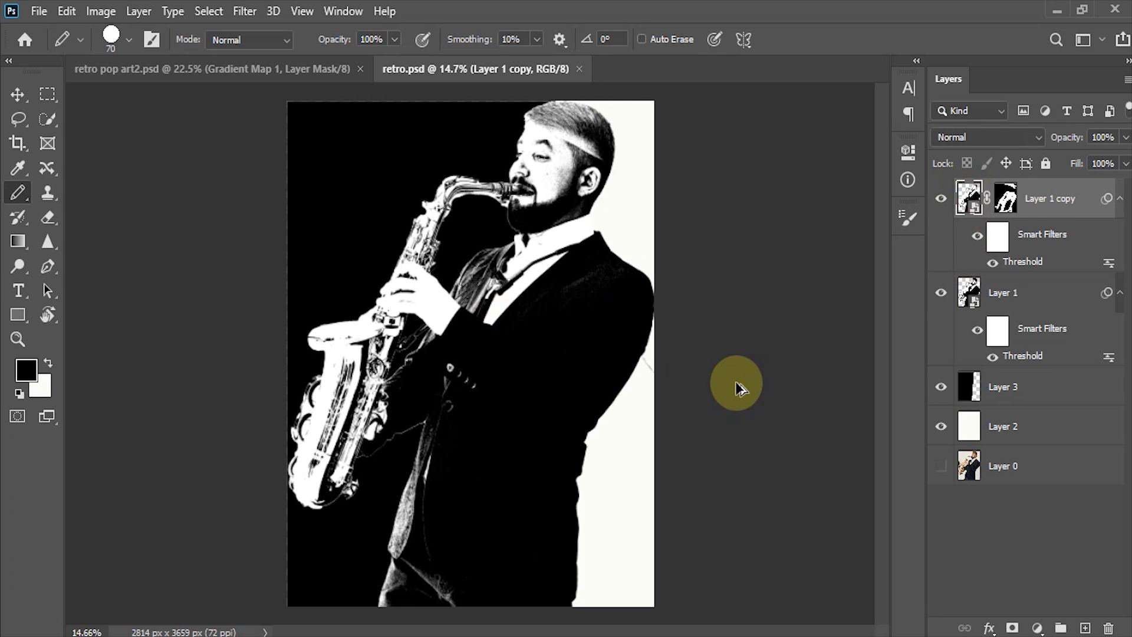
{"action": "key", "text": "ctrl+shift+alt+e"}
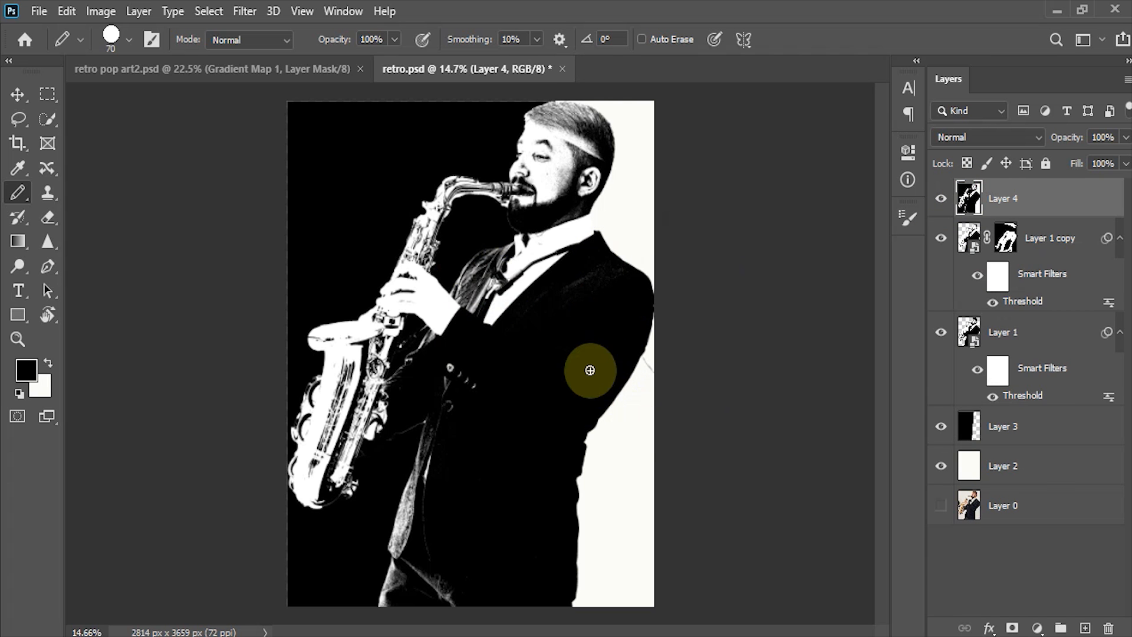
{"action": "left_click", "coordinate": [1037, 628]}
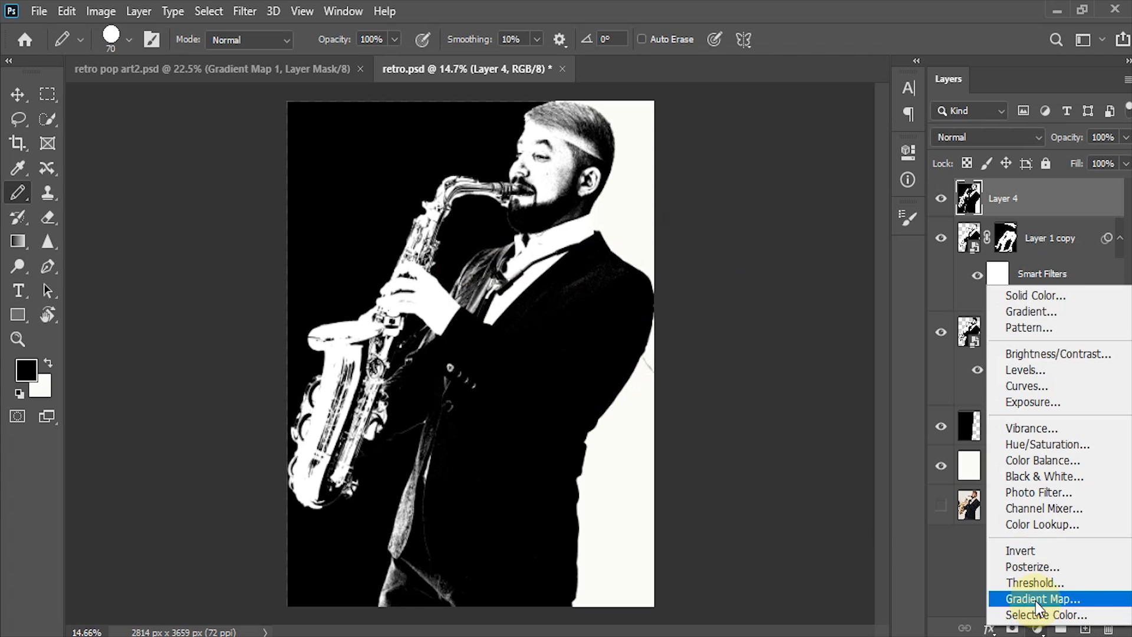
{"action": "left_click", "coordinate": [1036, 599]}
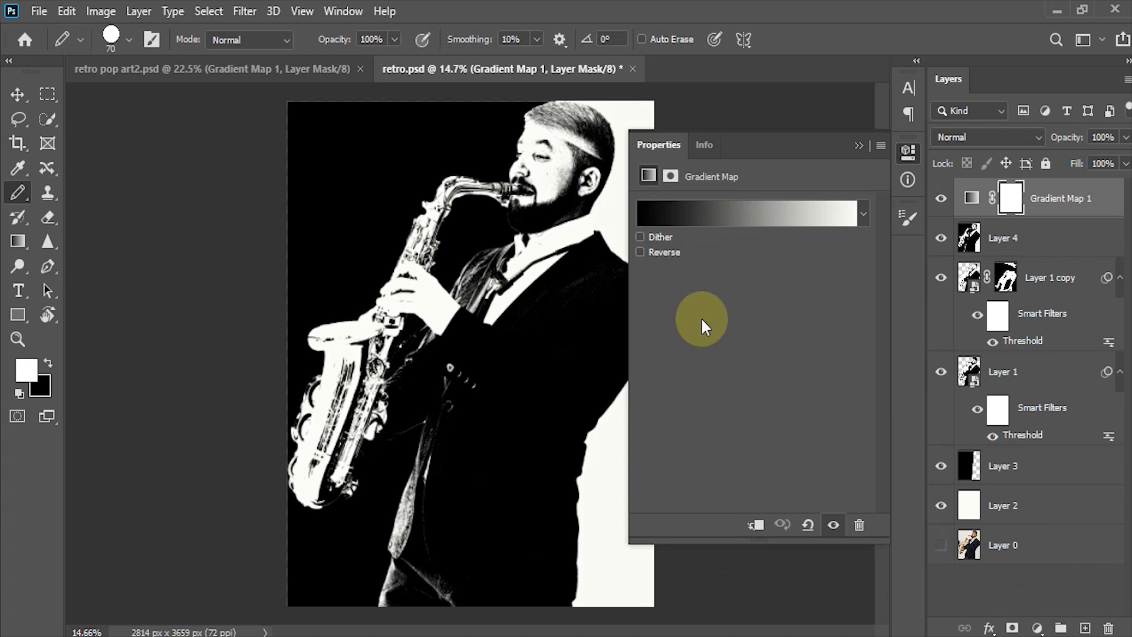
{"action": "left_click", "coordinate": [713, 219]}
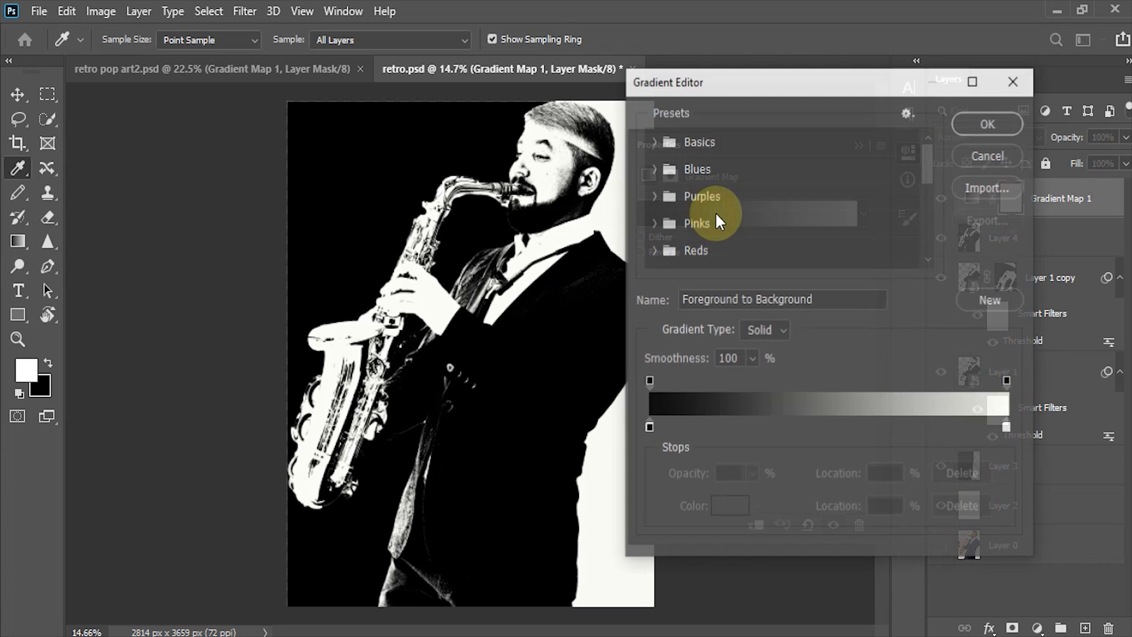
{"action": "left_click", "coordinate": [655, 142]}
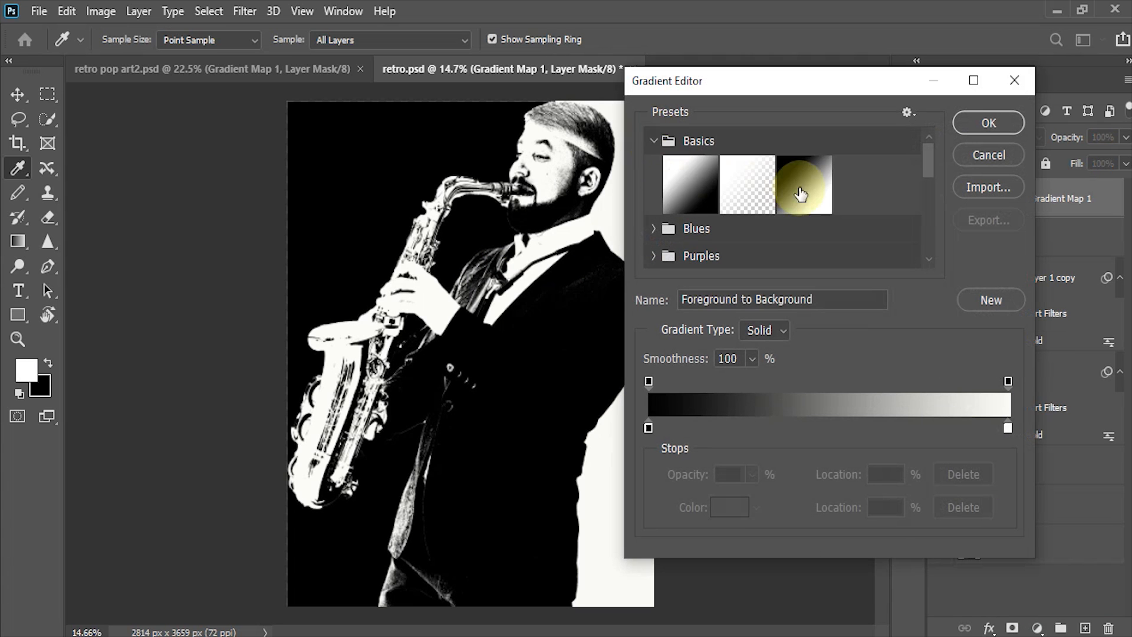
{"action": "left_click", "coordinate": [799, 188]}
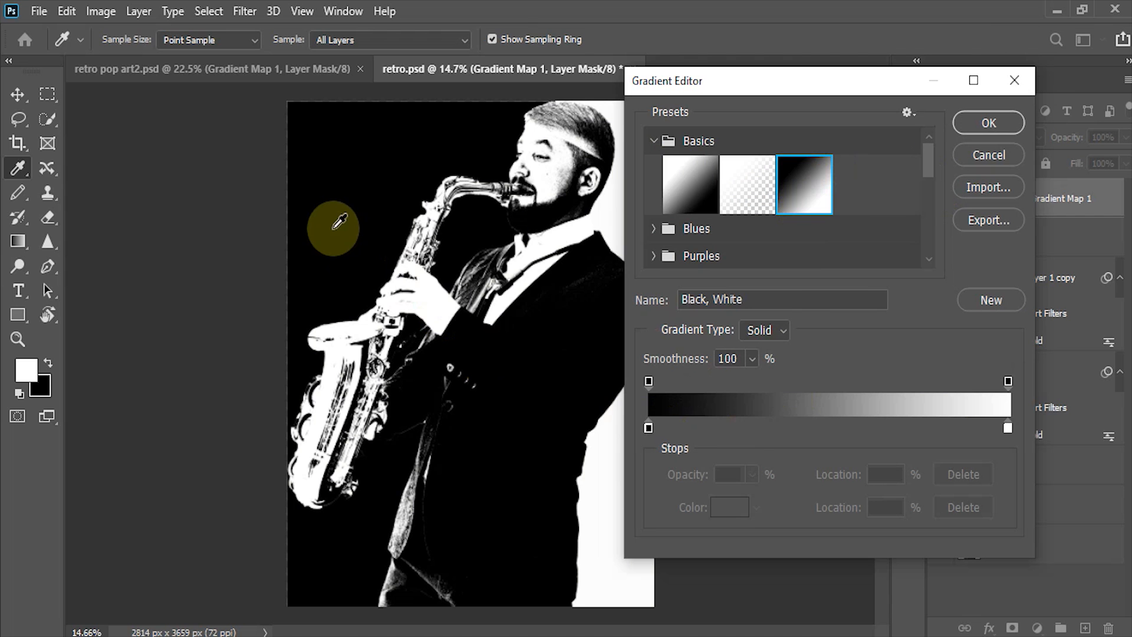
Recolor the gradient map's white stop to light blue #77e7f1 and compare the artwork with the original photo.
{"action": "left_click", "coordinate": [1008, 429]}
{"action": "double_click", "coordinate": [1008, 429]}
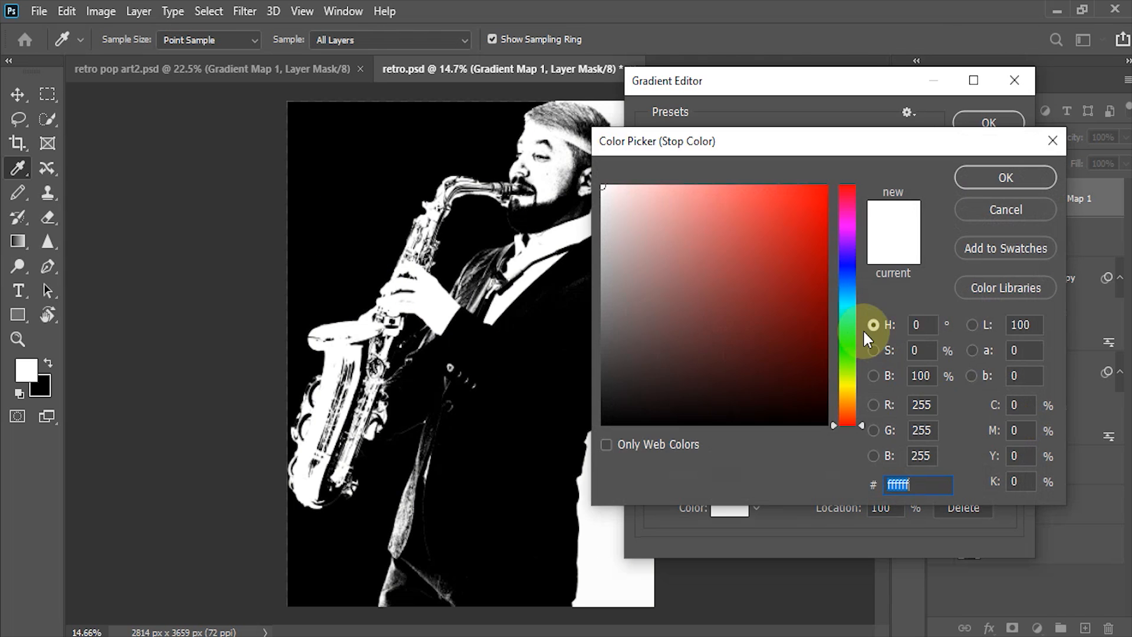
{"action": "left_click_drag", "start_coordinate": [862, 329], "coordinate": [803, 300]}
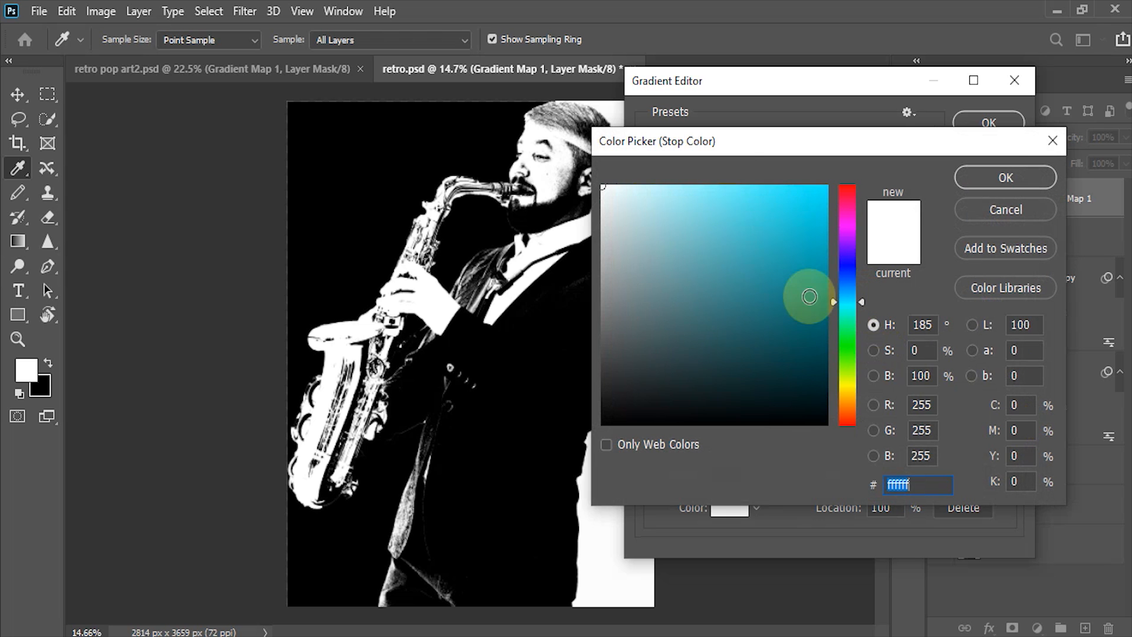
{"action": "mouse_move", "coordinate": [745, 247]}
{"action": "left_mouse_down"}
{"action": "mouse_move", "coordinate": [736, 172]}
{"action": "mouse_move", "coordinate": [716, 197]}
{"action": "left_mouse_up"}
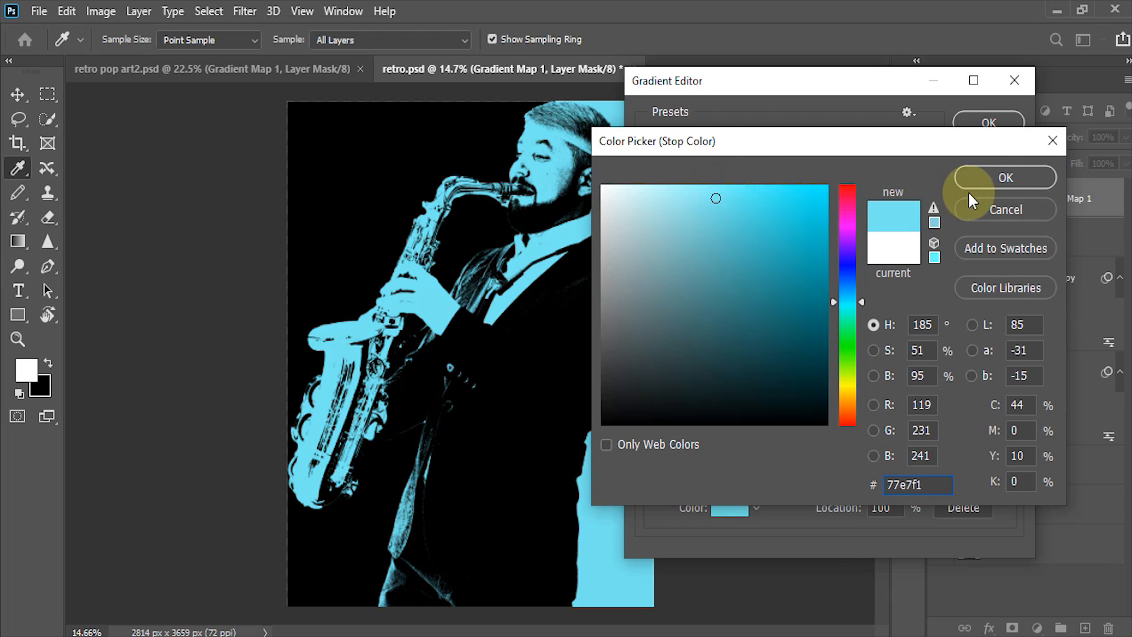
{"action": "left_click", "coordinate": [997, 179]}
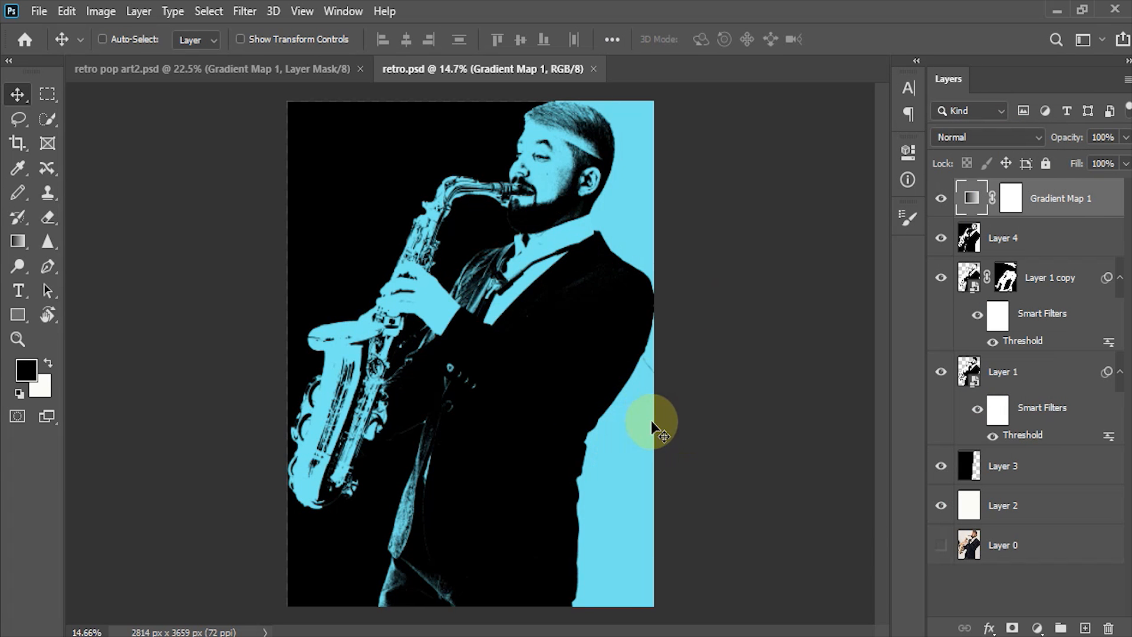
{"action": "left_click", "coordinate": [941, 549], "text": "alt"}
{"action": "left_click", "coordinate": [940, 548], "text": "alt"}
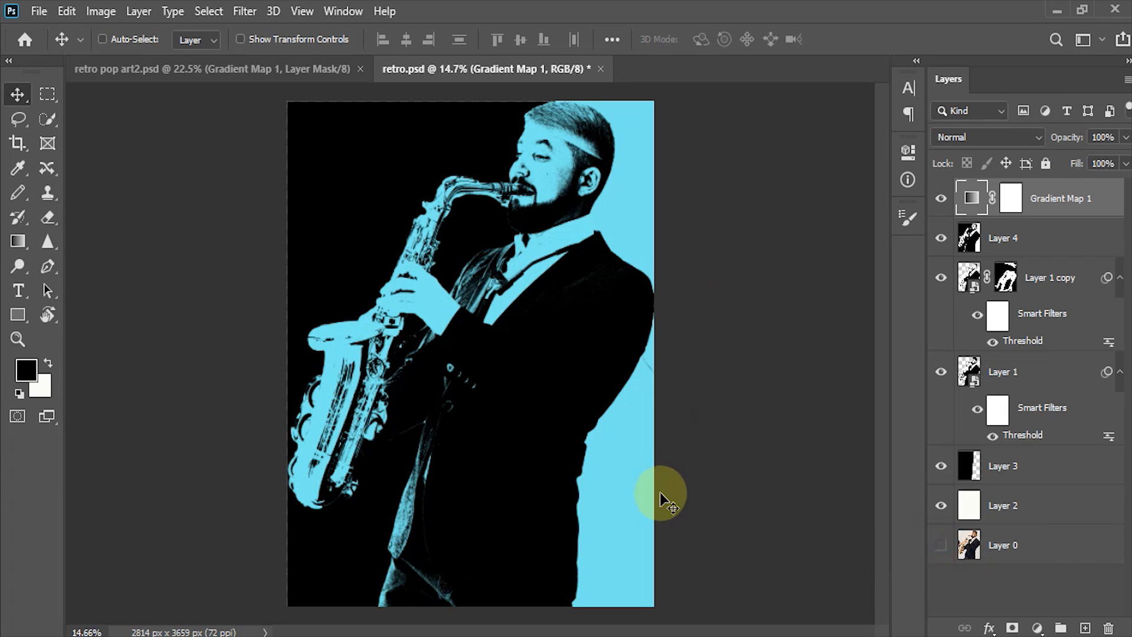
Change the gradient map's light-end stop to mint green #77f1b0.
{"action": "double_click", "coordinate": [971, 200]}
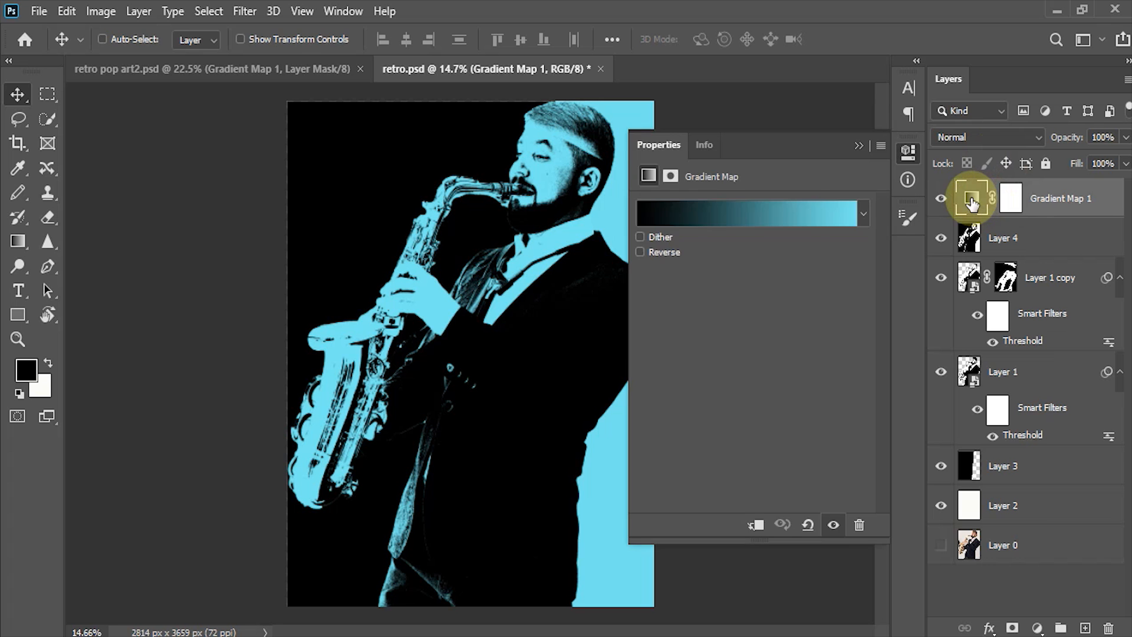
{"action": "left_click", "coordinate": [788, 211]}
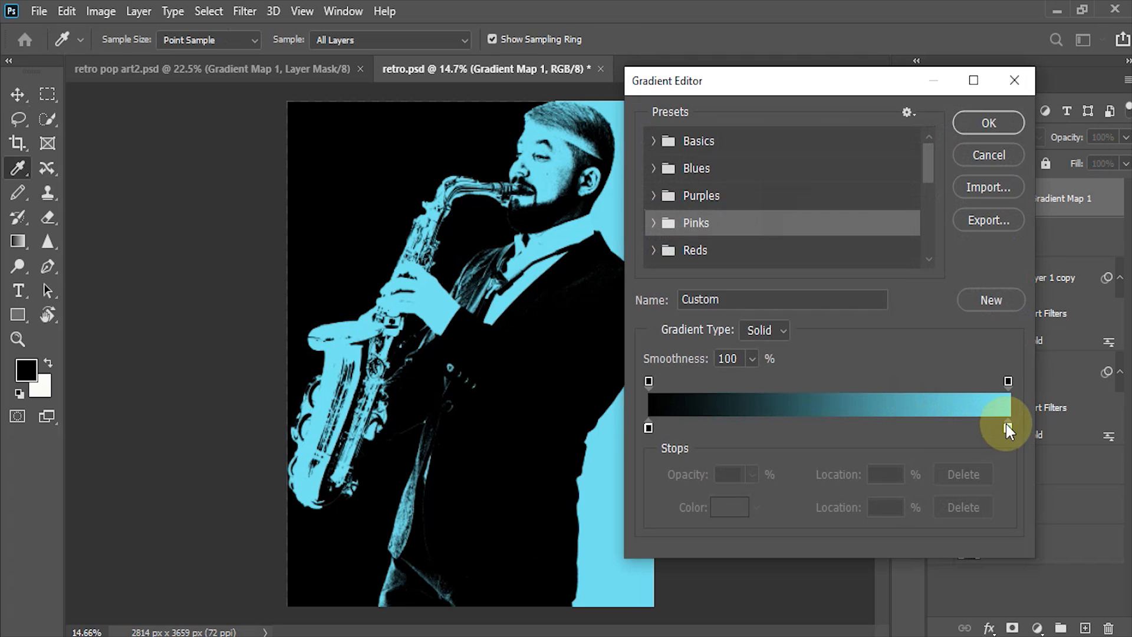
{"action": "double_click", "coordinate": [1007, 426]}
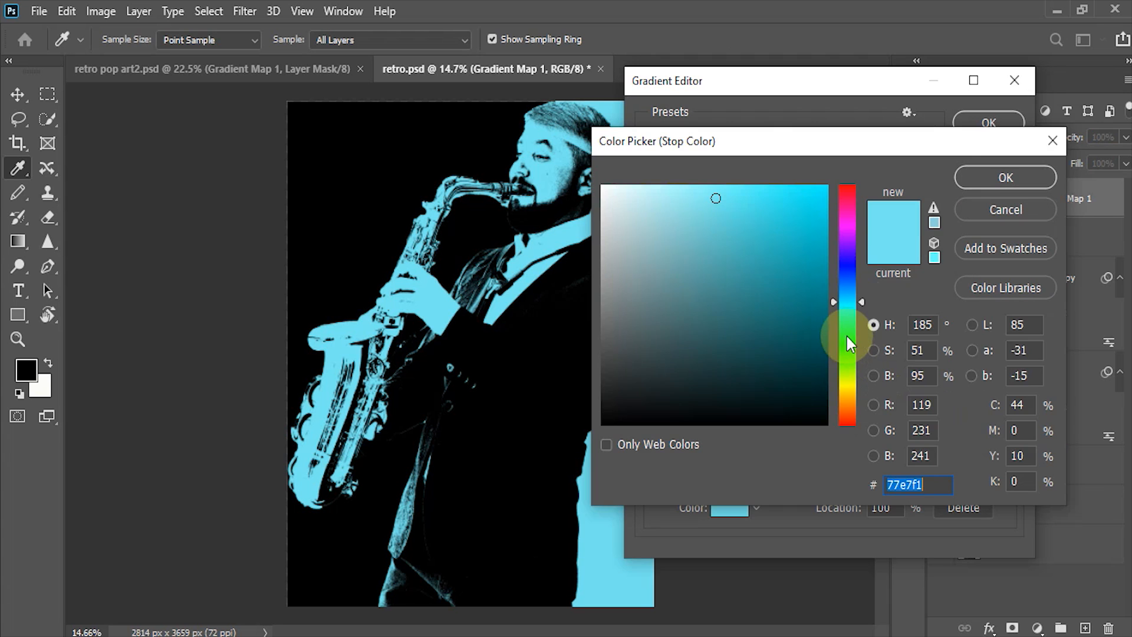
{"action": "left_click_drag", "start_coordinate": [846, 336], "coordinate": [865, 325]}
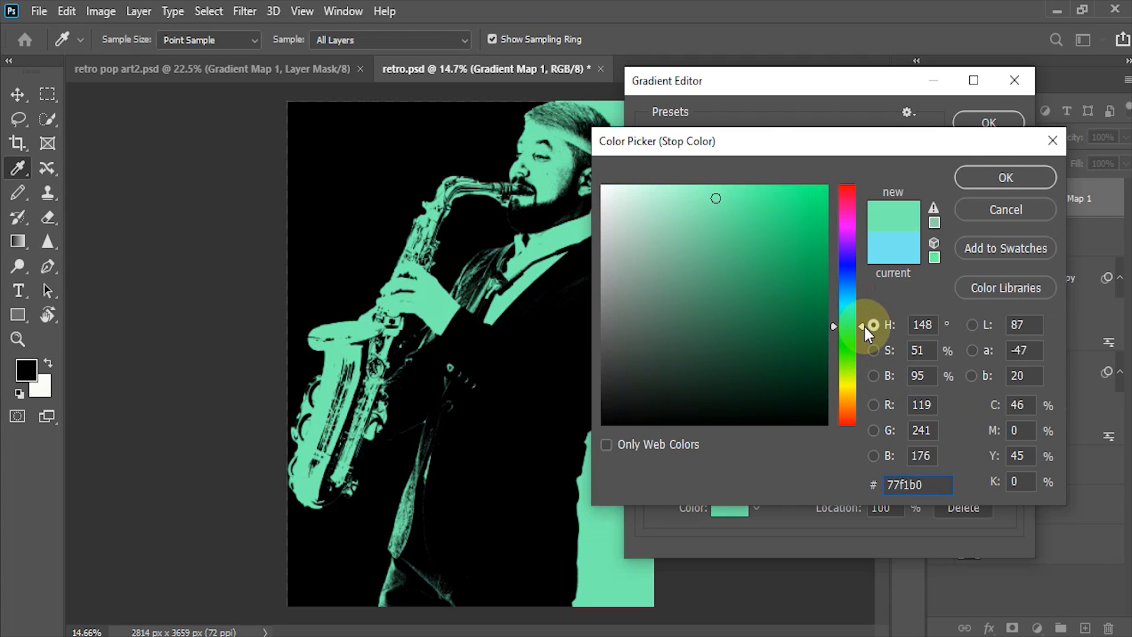
{"action": "left_click", "coordinate": [993, 178]}
{"action": "left_click", "coordinate": [988, 122]}
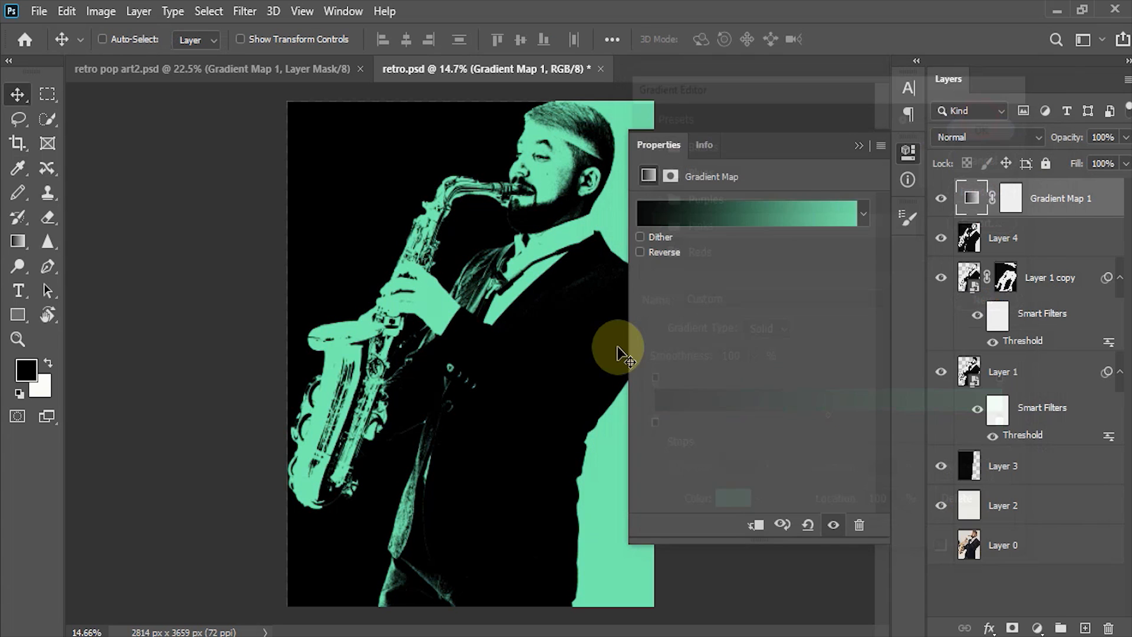
{"action": "left_click", "coordinate": [850, 147]}
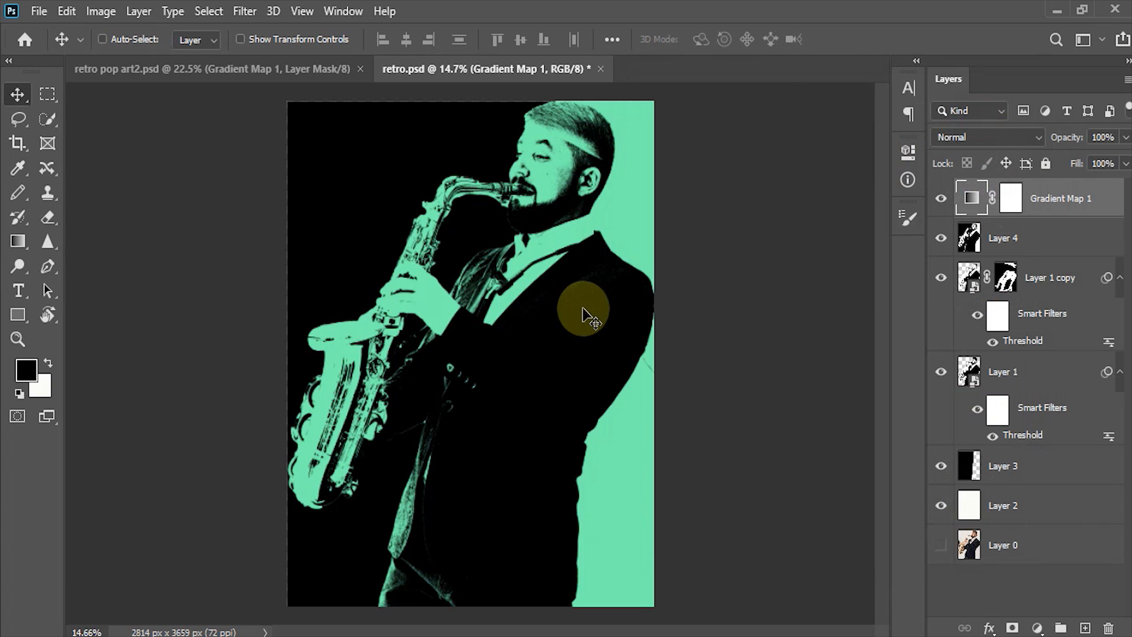